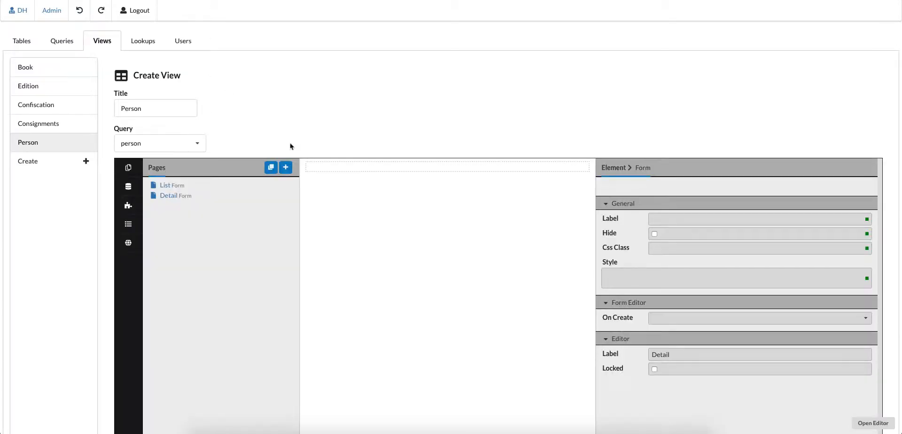
# - Open the Detail page of the Person view in the form editor
pyautogui.scroll(-1, 290, 145)
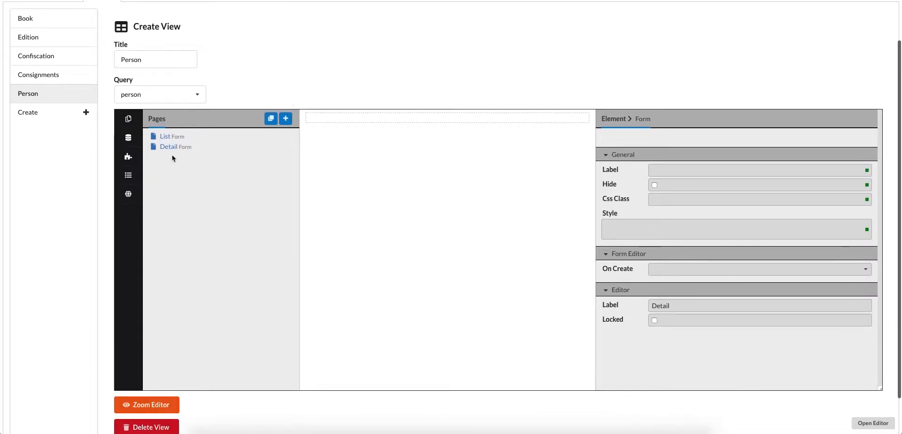
pyautogui.click(165, 137)
pyautogui.click(168, 147)
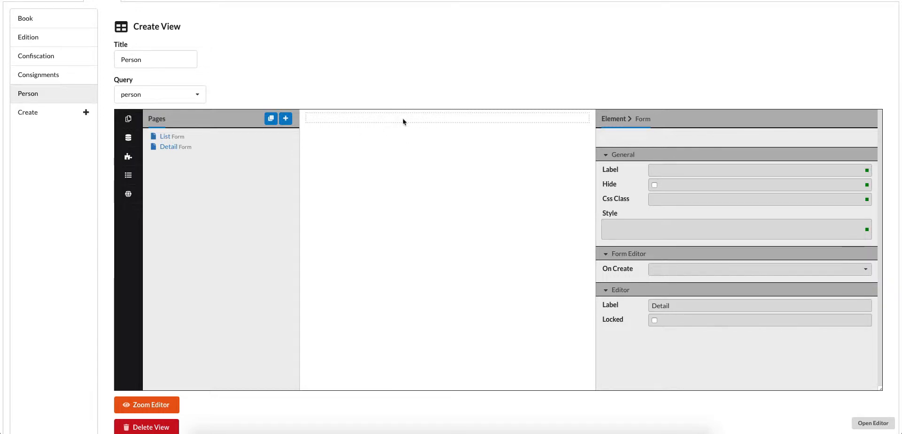
# - Add a Stack Layout control to the empty Detail form and select it
pyautogui.click(128, 158)
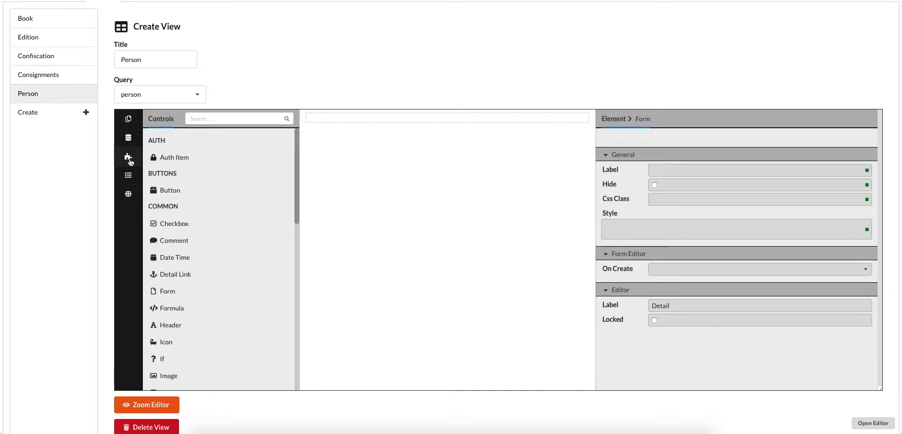
pyautogui.scroll(-2, 193, 198)
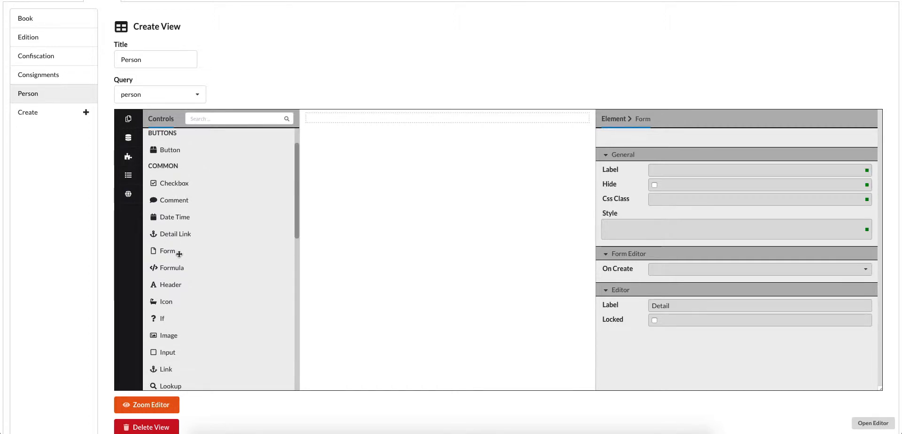
pyautogui.scroll(-2, 198, 268)
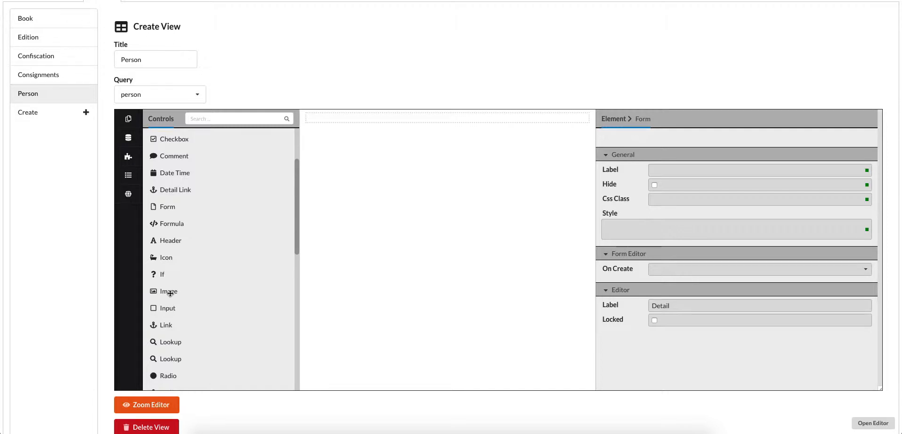
pyautogui.scroll(-3, 169, 308)
pyautogui.scroll(-4, 172, 307)
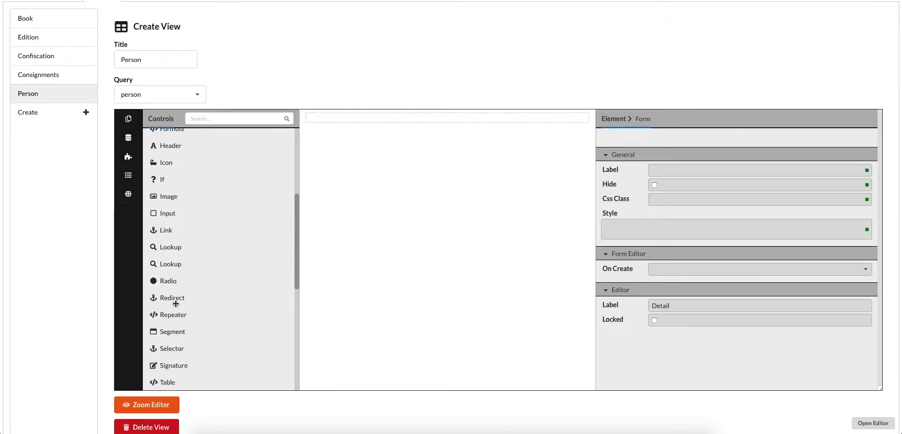
pyautogui.scroll(-4, 176, 305)
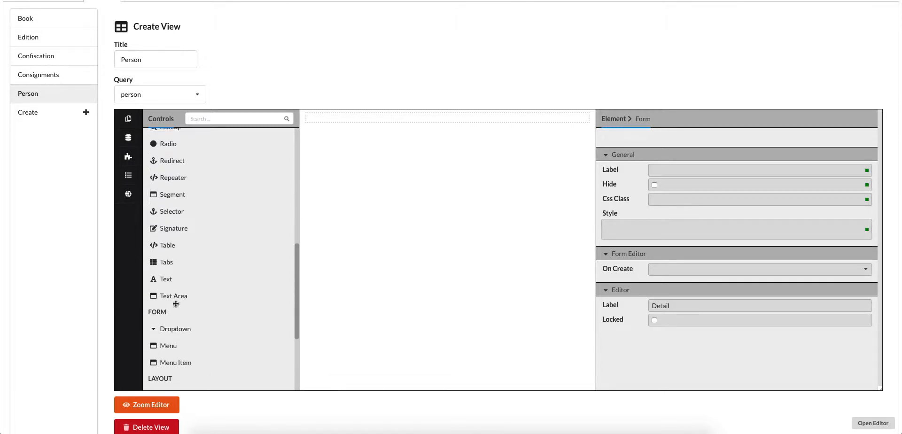
pyautogui.scroll(-3, 175, 302)
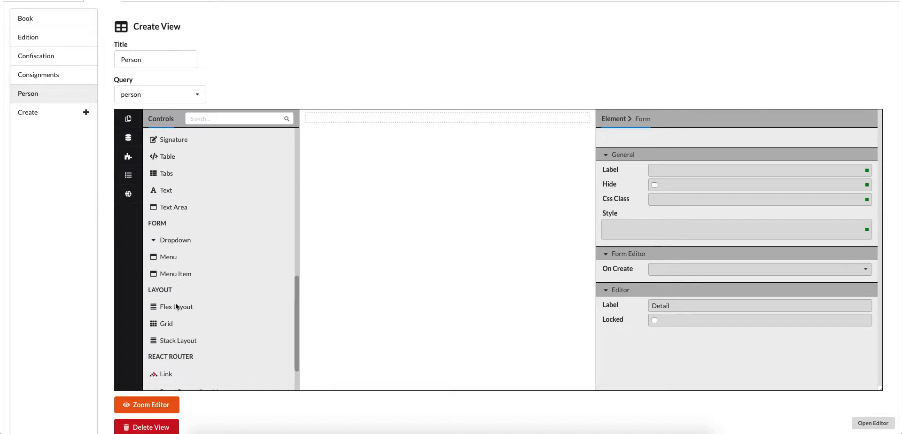
pyautogui.scroll(-2, 173, 302)
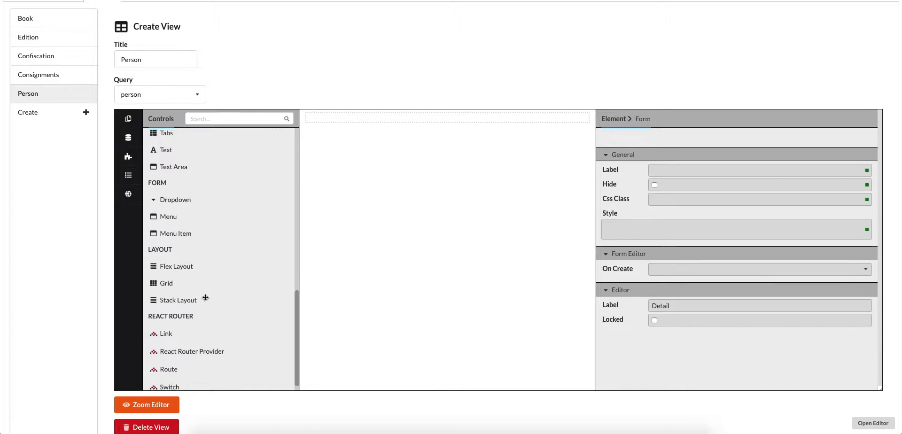
pyautogui.moveTo(167, 302); pyautogui.dragTo(342, 123)
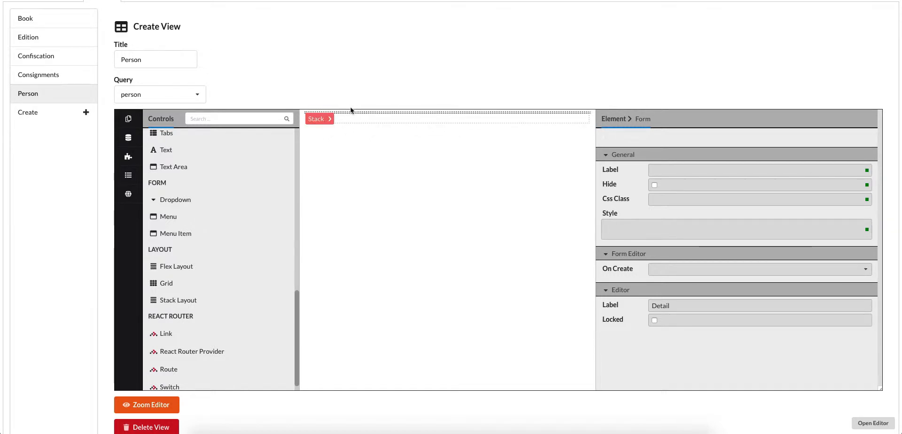
pyautogui.click(317, 120)
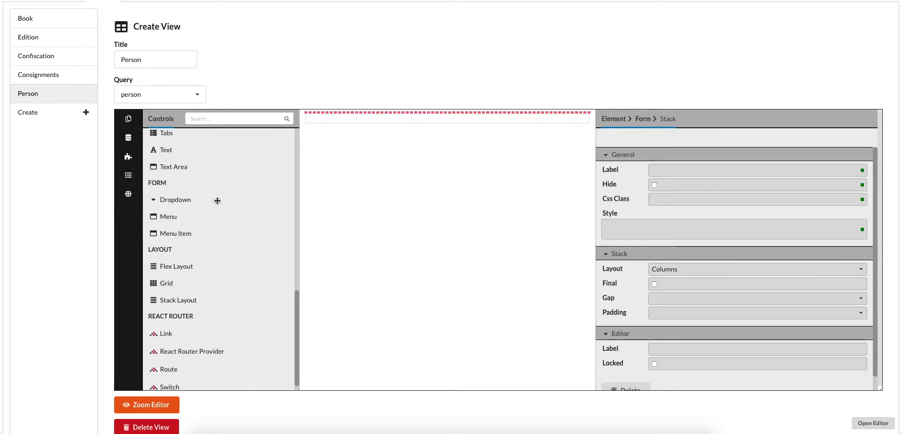
# - Search the controls for "input", place an Input inside the stack and select it
pyautogui.scroll(10, 218, 202)
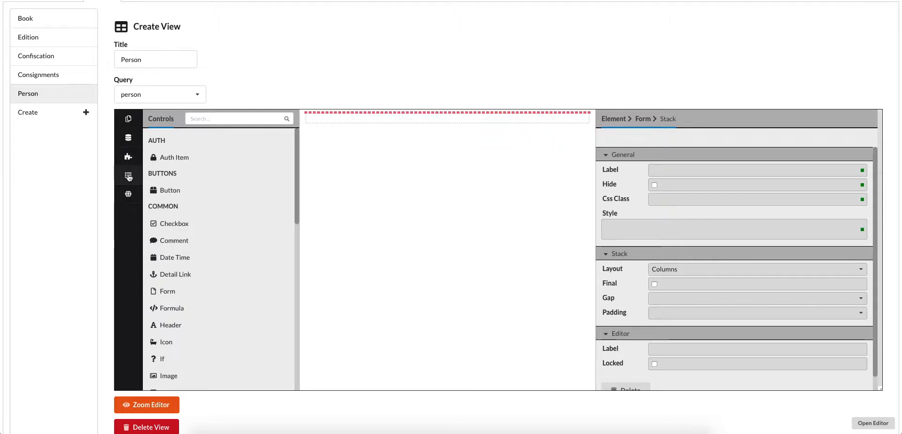
pyautogui.click(218, 118)
pyautogui.write('input')
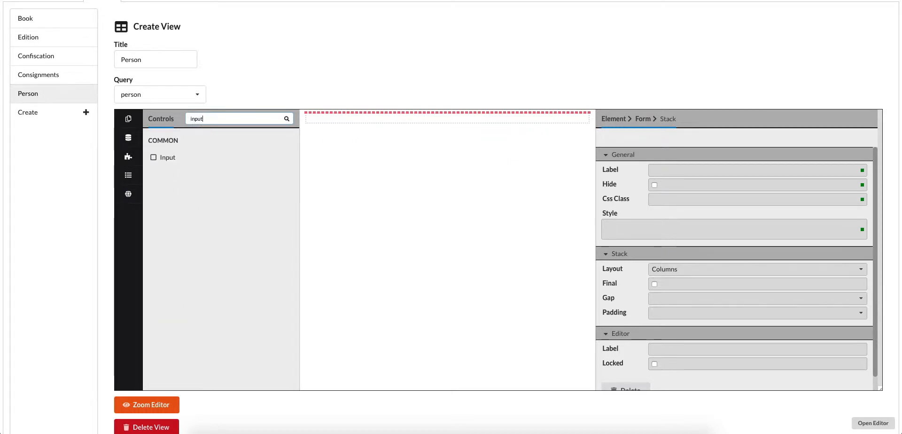
pyautogui.moveTo(162, 159); pyautogui.dragTo(337, 122)
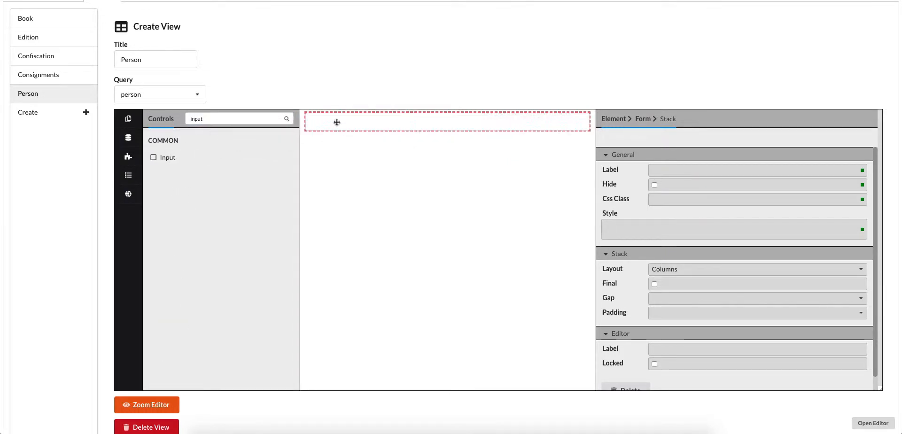
pyautogui.click(380, 124)
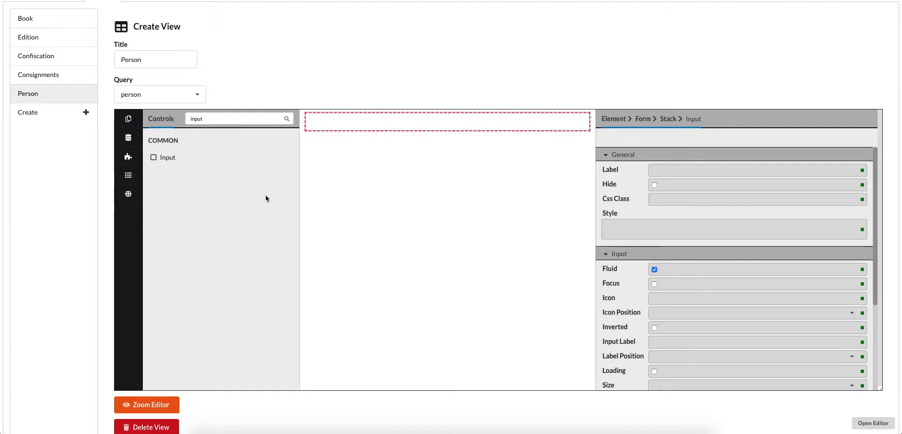
# - Bind the new input's Value to the person_code data field
pyautogui.click(128, 138)
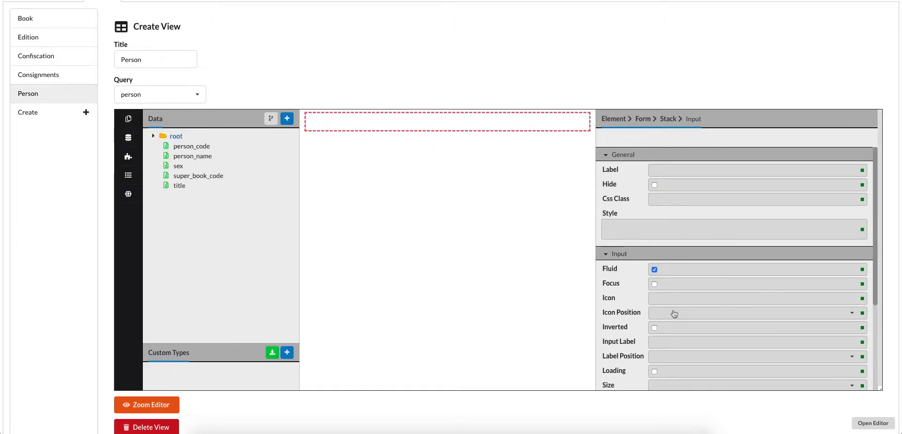
pyautogui.scroll(-1, 674, 314)
pyautogui.scroll(-2, 673, 310)
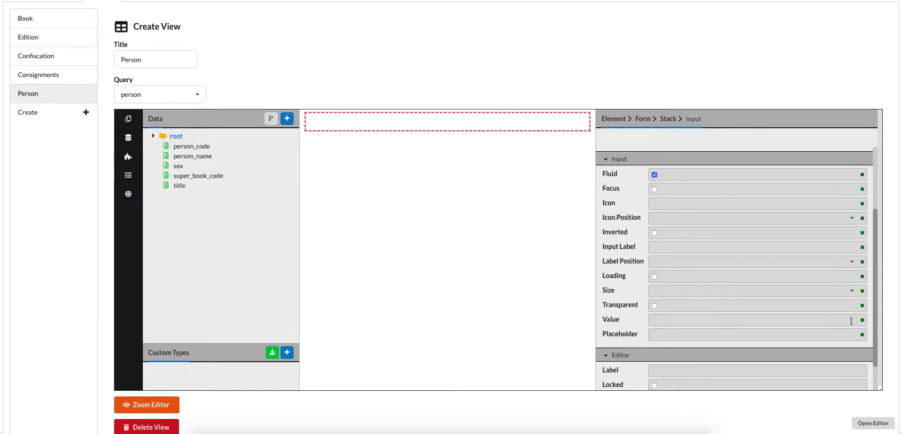
pyautogui.moveTo(863, 325)
pyautogui.click(853, 323)
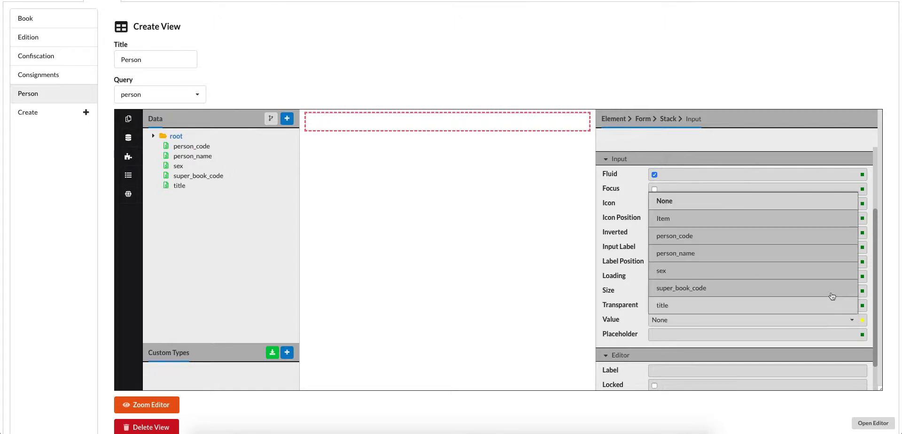
pyautogui.click(752, 237)
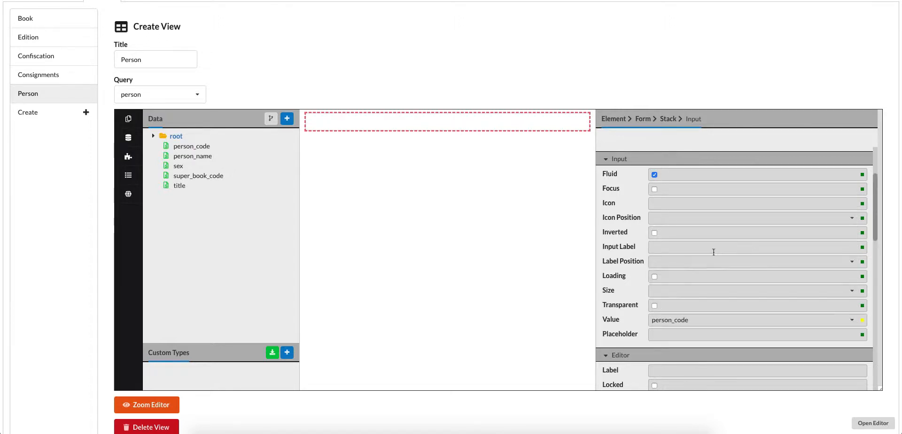
# - Set the label of the person_code input to "Code"
pyautogui.scroll(2, 714, 252)
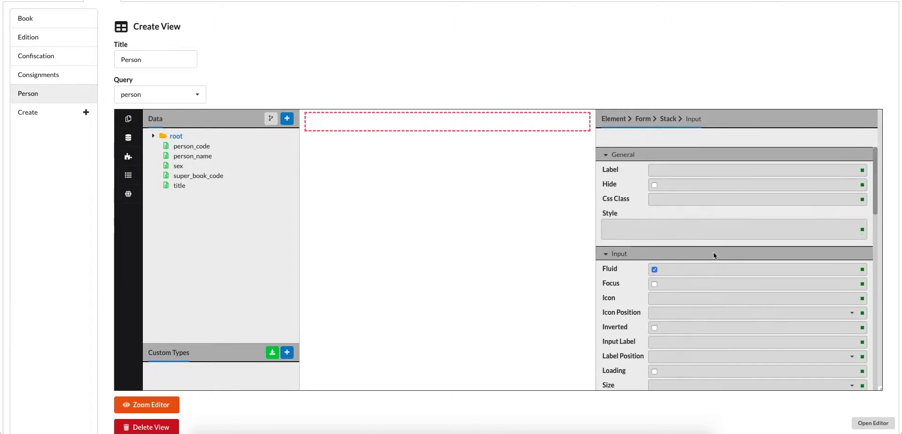
pyautogui.click(663, 169)
pyautogui.write('Code')
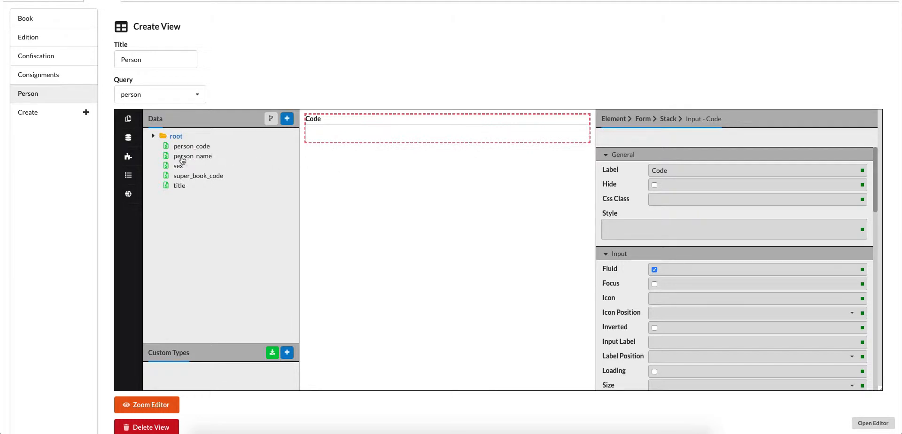
# - Add the person_name data field to the stack below the Code input and label it "Name"
pyautogui.moveTo(182, 161); pyautogui.dragTo(352, 160)
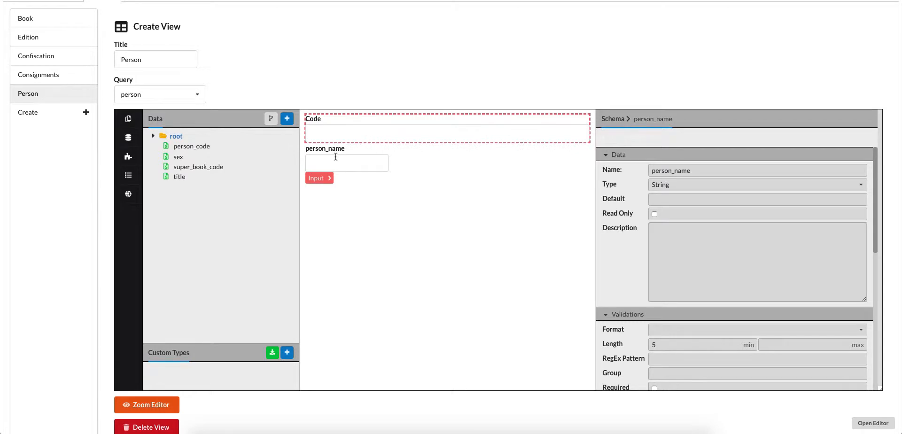
pyautogui.click(326, 163)
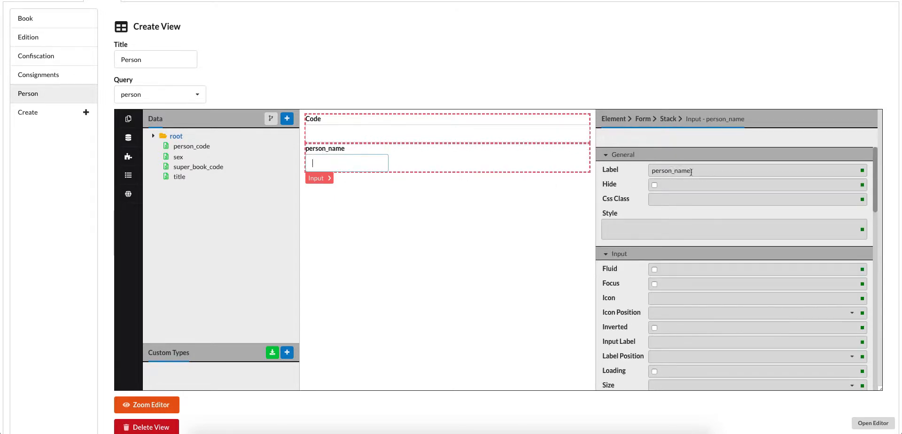
pyautogui.moveTo(692, 170); pyautogui.dragTo(631, 171)
pyautogui.write('Name')
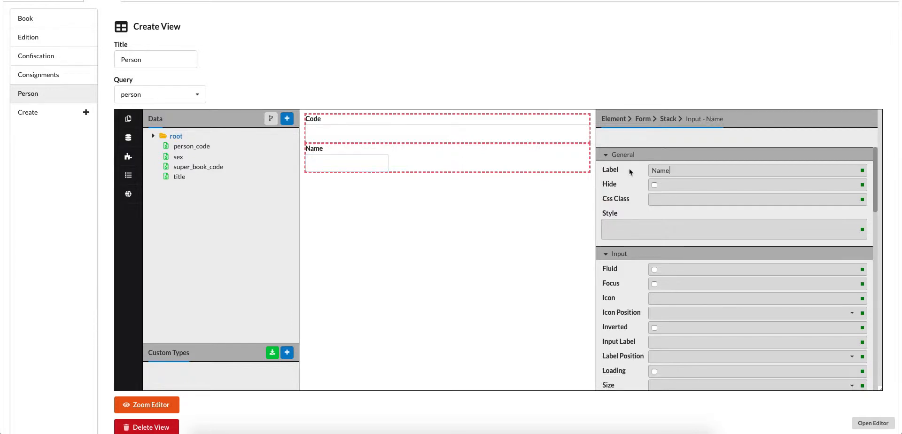
# - Check the value binding of the Name input and enable its Fluid option
pyautogui.scroll(-2, 665, 236)
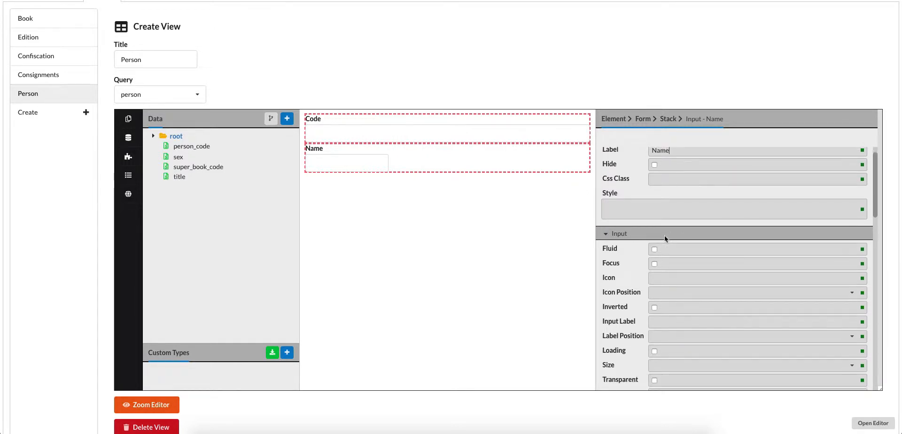
pyautogui.scroll(-6, 665, 235)
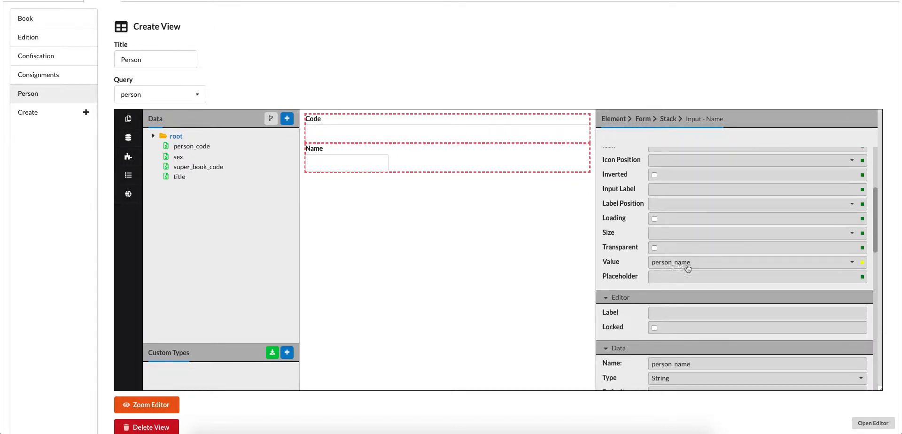
pyautogui.scroll(7, 687, 268)
pyautogui.scroll(2, 680, 266)
pyautogui.scroll(-2, 681, 267)
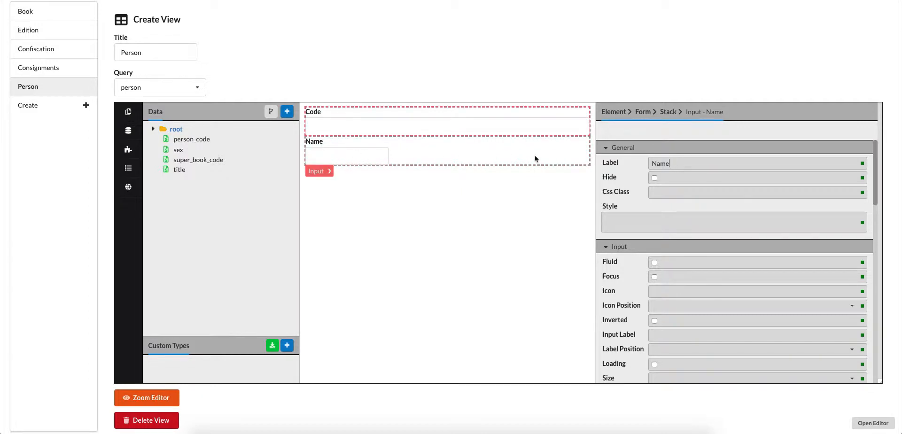
pyautogui.click(356, 158)
pyautogui.click(655, 264)
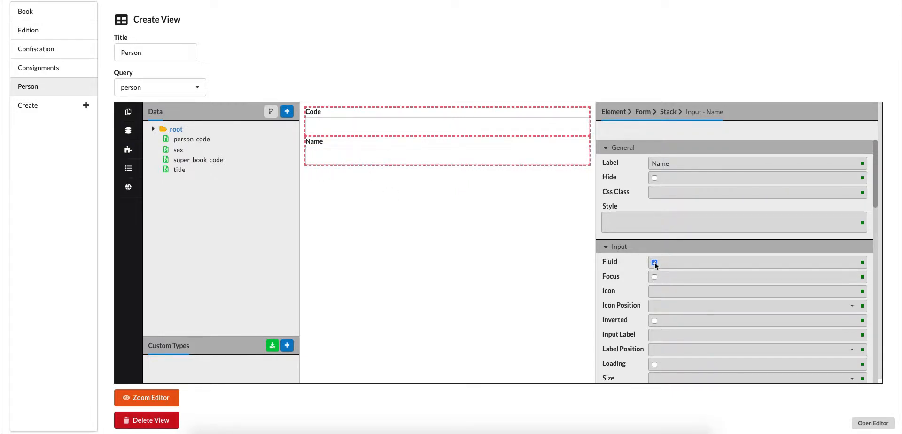
# - Set the Input Label of the Name input to "Person Name"
pyautogui.scroll(-2, 673, 296)
pyautogui.scroll(-1, 672, 297)
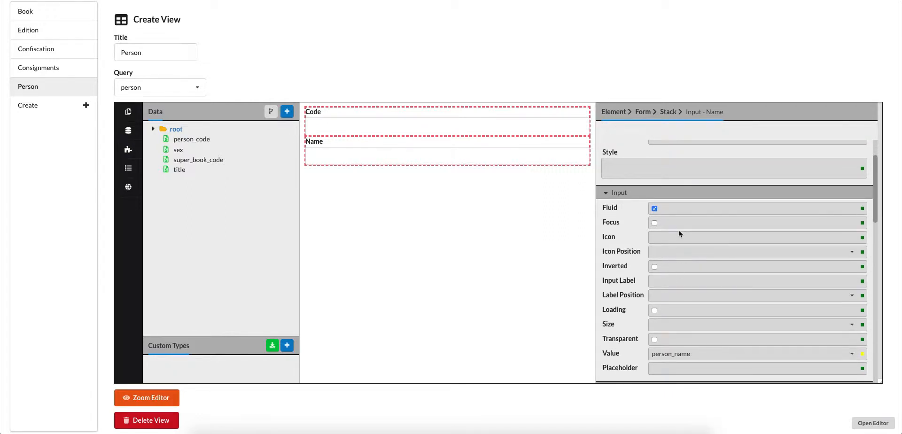
pyautogui.click(668, 280)
pyautogui.write('Label')
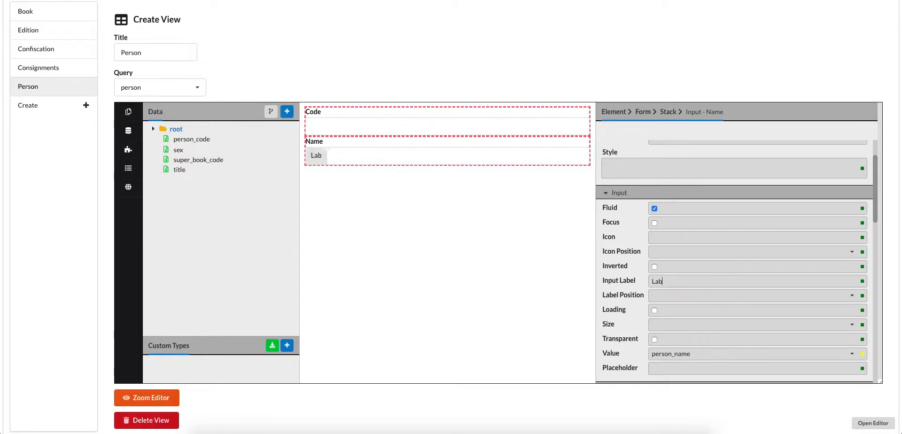
pyautogui.press('BackSpace')
pyautogui.press('BackSpace')
pyautogui.press('BackSpace')
pyautogui.press('BackSpace')
pyautogui.write('Person Name')
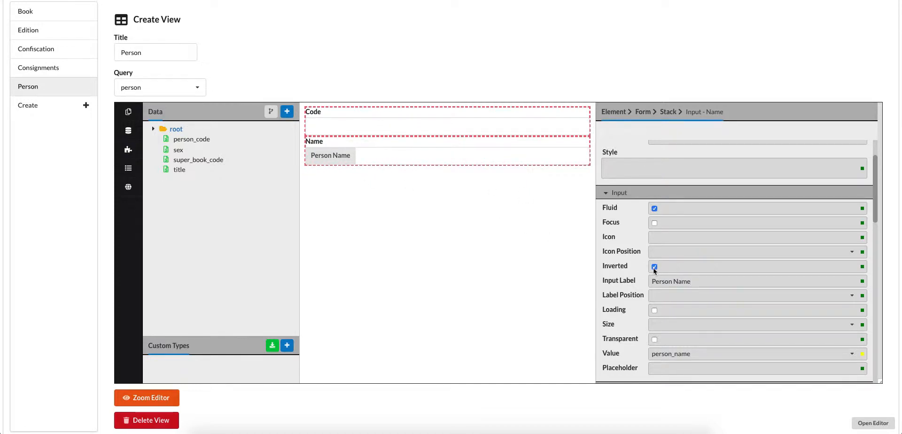
# - Try the Right label position on the Name input, return it to Left, and clear the Input Label text
pyautogui.click(654, 310)
pyautogui.click(661, 297)
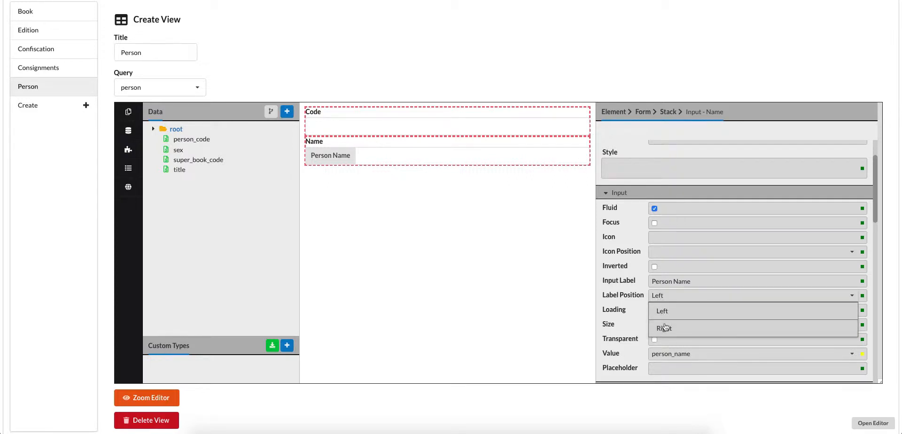
pyautogui.click(665, 323)
pyautogui.click(666, 302)
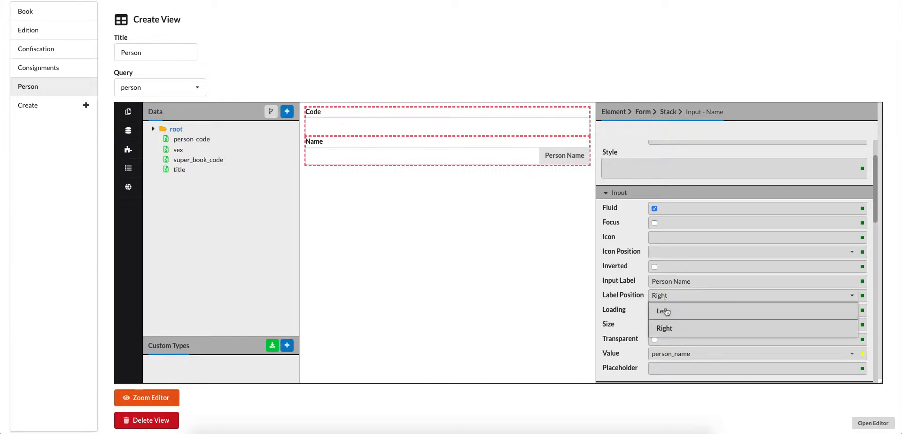
pyautogui.click(666, 308)
pyautogui.moveTo(694, 281); pyautogui.dragTo(641, 281)
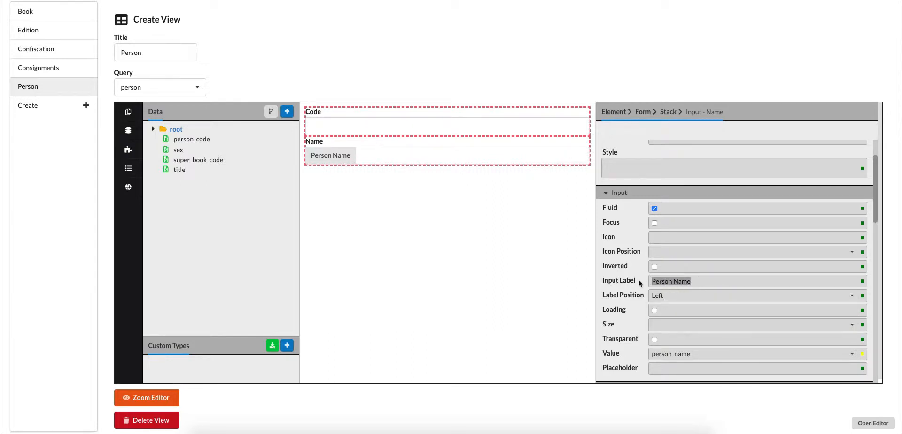
pyautogui.press('BackSpace')
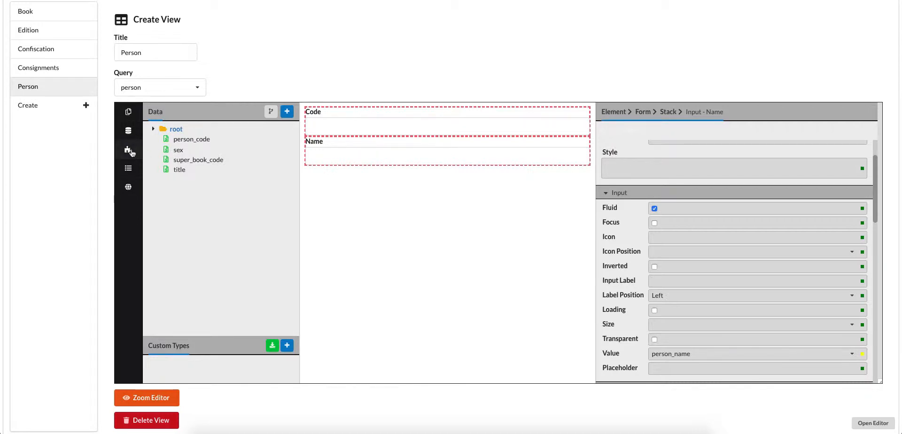
# - Find the Dropdown control, add it to the stack below the Name input, and select it
pyautogui.click(128, 169)
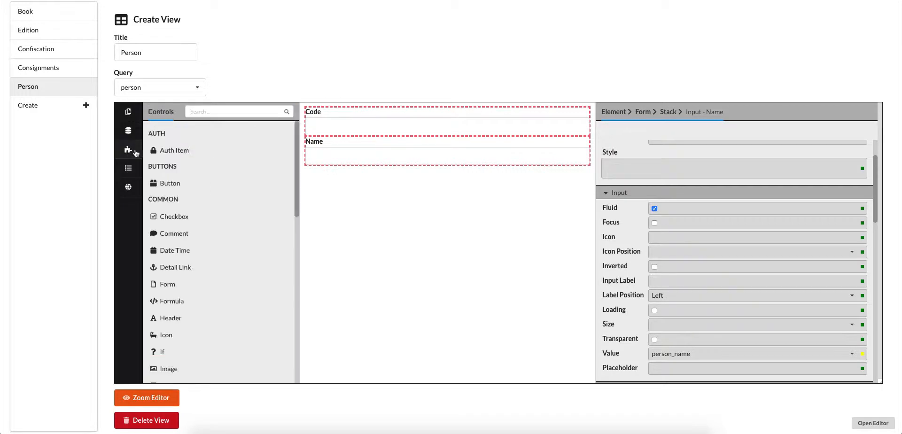
pyautogui.click(212, 113)
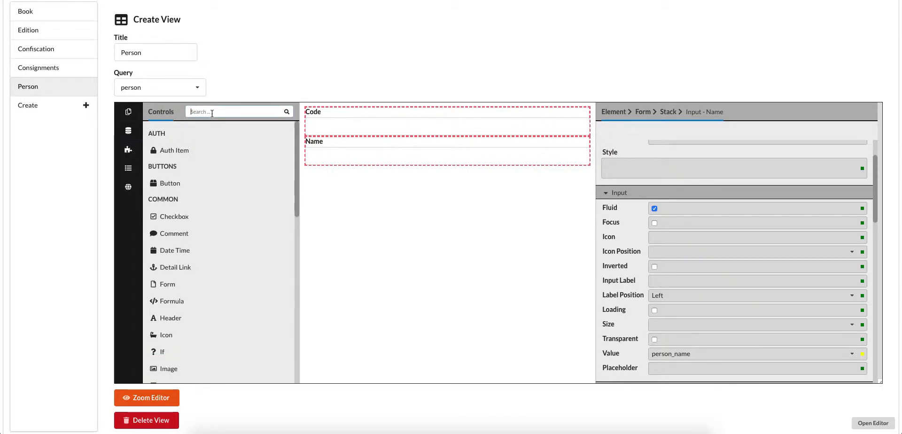
pyautogui.write('dr')
pyautogui.moveTo(175, 150); pyautogui.dragTo(337, 185)
pyautogui.moveTo(174, 150); pyautogui.dragTo(337, 176)
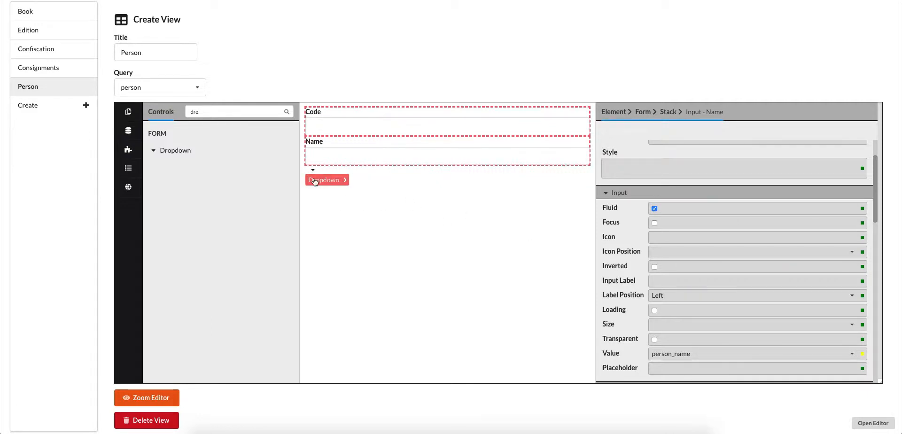
pyautogui.click(315, 183)
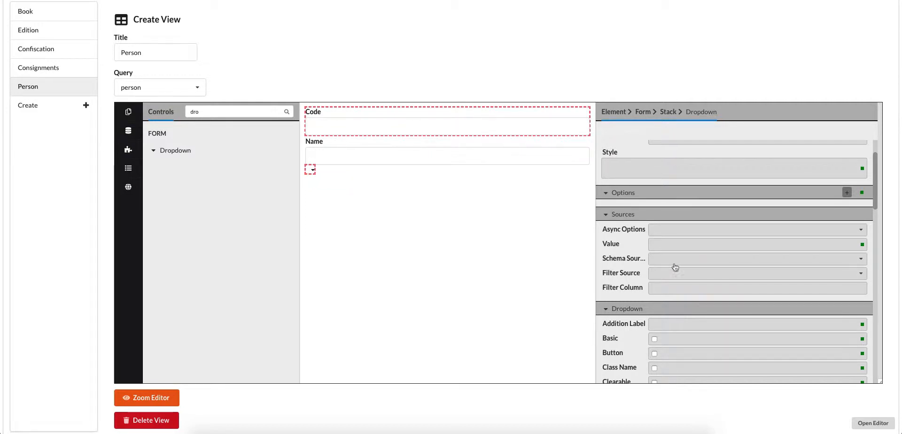
# - Enable the Selection and Fluid options of the new dropdown
pyautogui.scroll(-6, 675, 267)
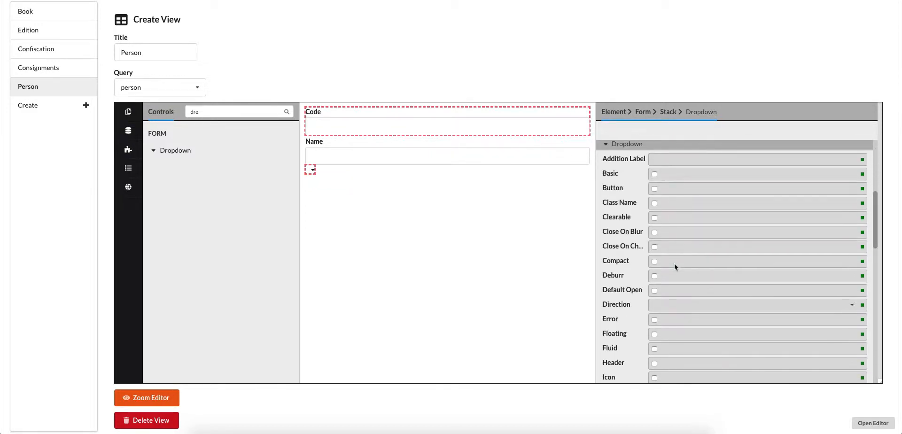
pyautogui.scroll(-3, 675, 263)
pyautogui.scroll(-3, 675, 267)
pyautogui.scroll(-3, 675, 267)
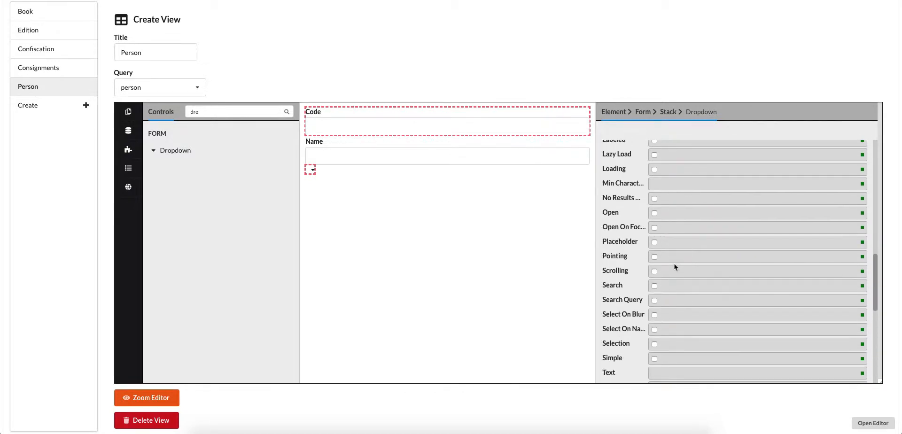
pyautogui.click(655, 302)
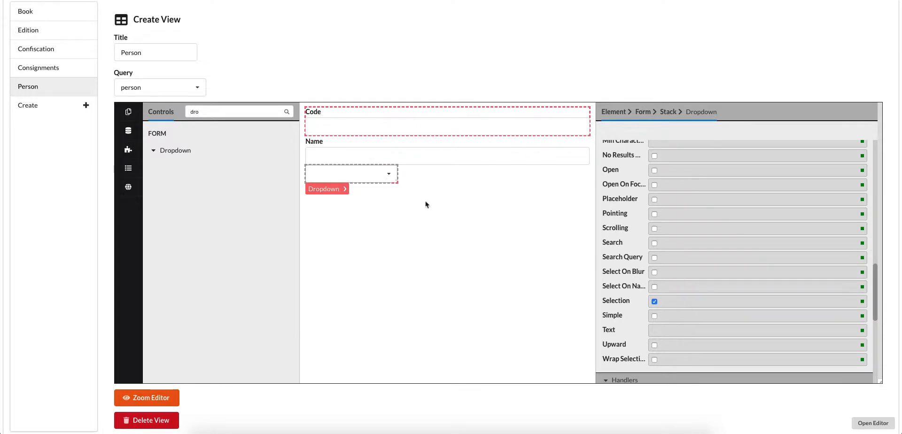
pyautogui.scroll(4, 659, 245)
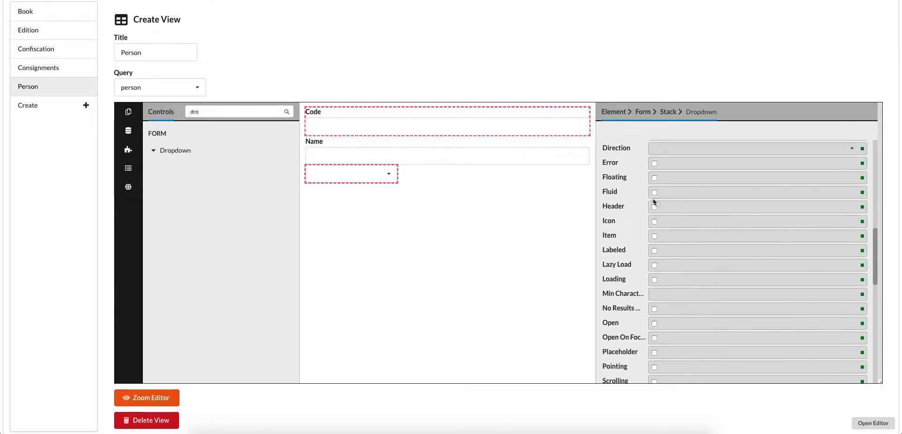
pyautogui.click(655, 192)
# - Set the label of the dropdown to "Sex"
pyautogui.scroll(6, 655, 196)
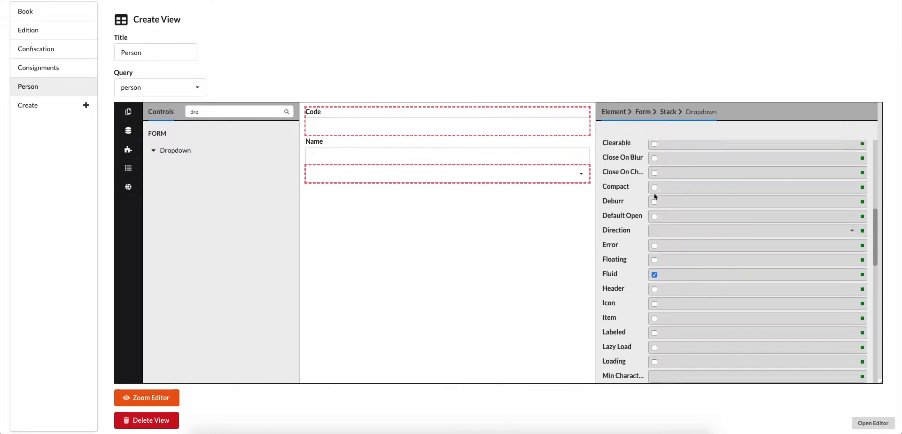
pyautogui.scroll(2, 656, 196)
pyautogui.scroll(1, 665, 214)
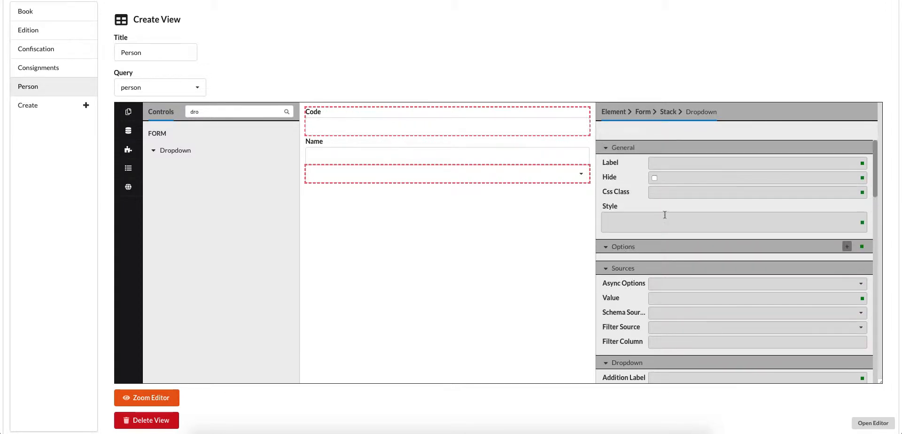
pyautogui.click(665, 163)
pyautogui.write('Se')
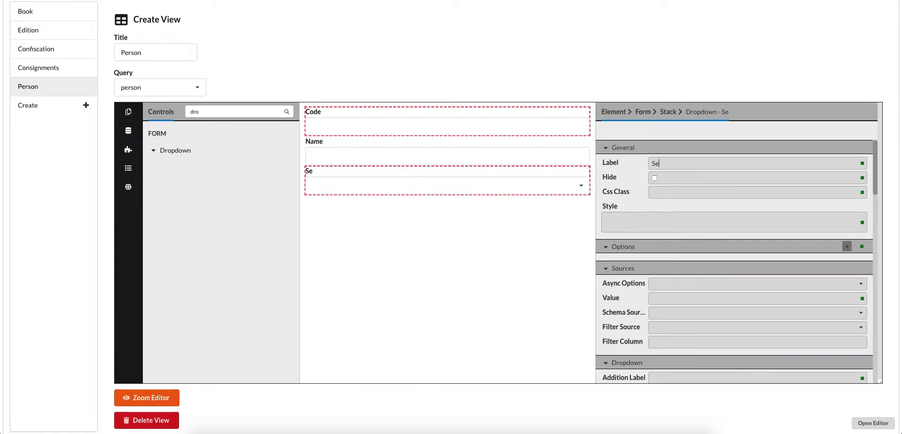
pyautogui.write('x')
# - Add an option to the Sex dropdown with the value "Male" and the text "male"
pyautogui.scroll(-15, 677, 198)
pyautogui.scroll(-6, 677, 199)
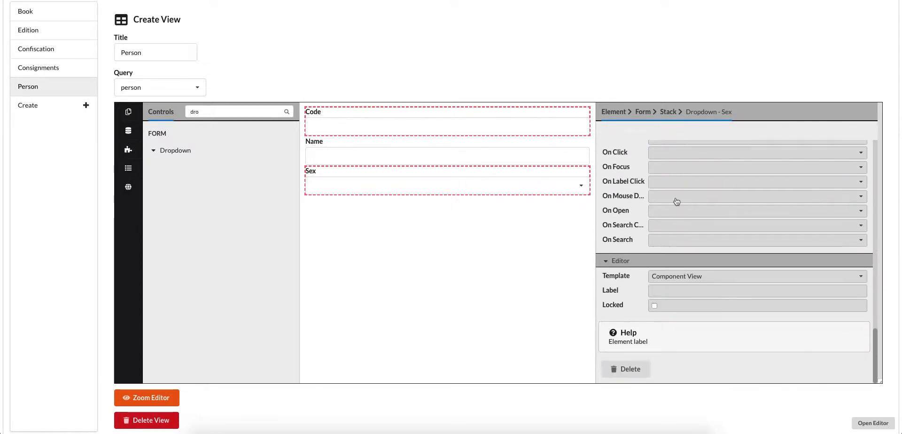
pyautogui.scroll(15, 677, 202)
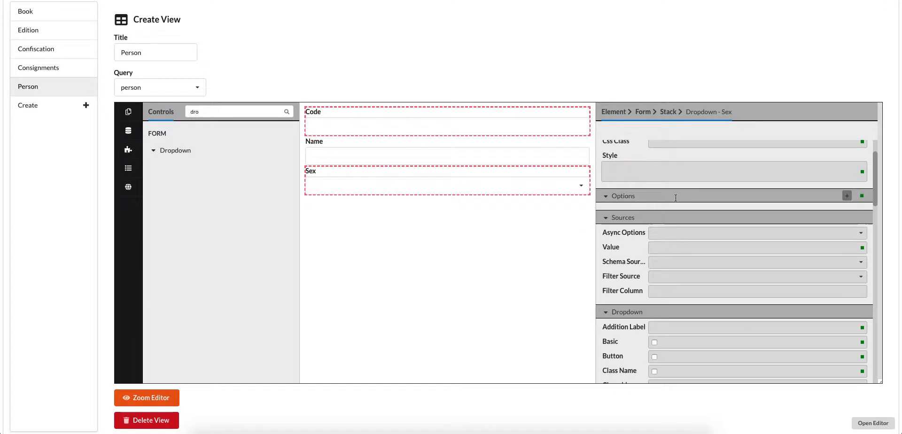
pyautogui.scroll(1, 676, 198)
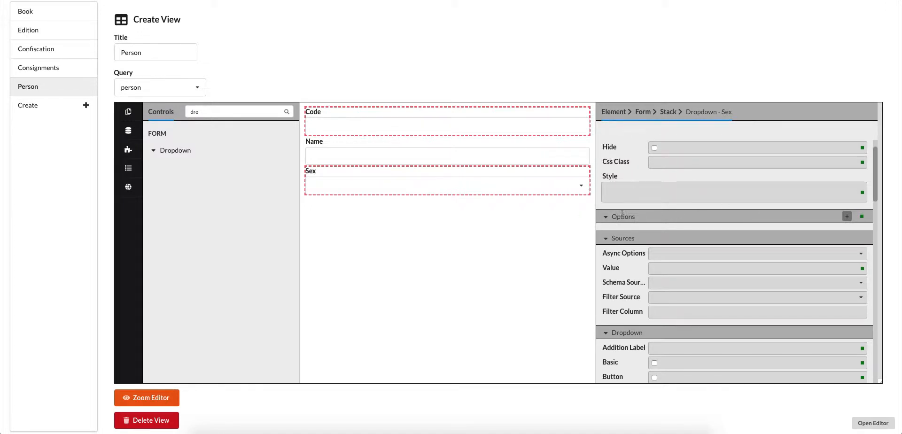
pyautogui.click(847, 217)
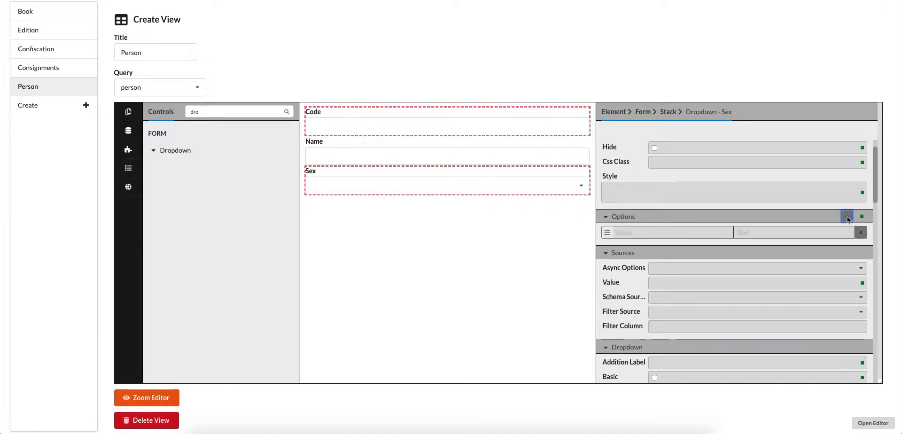
pyautogui.click(661, 233)
pyautogui.write('Male')
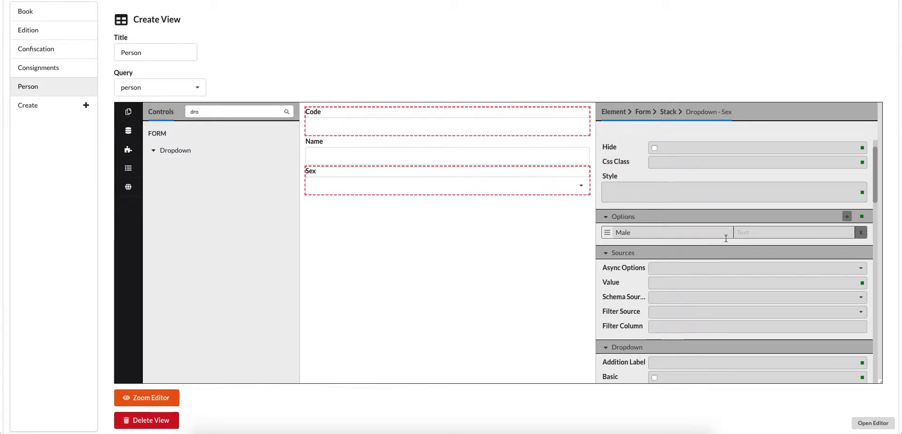
pyautogui.click(752, 235)
# - Add a second option to the Sex dropdown with the value "Female" and the text "female"
pyautogui.click(847, 217)
pyautogui.click(637, 243)
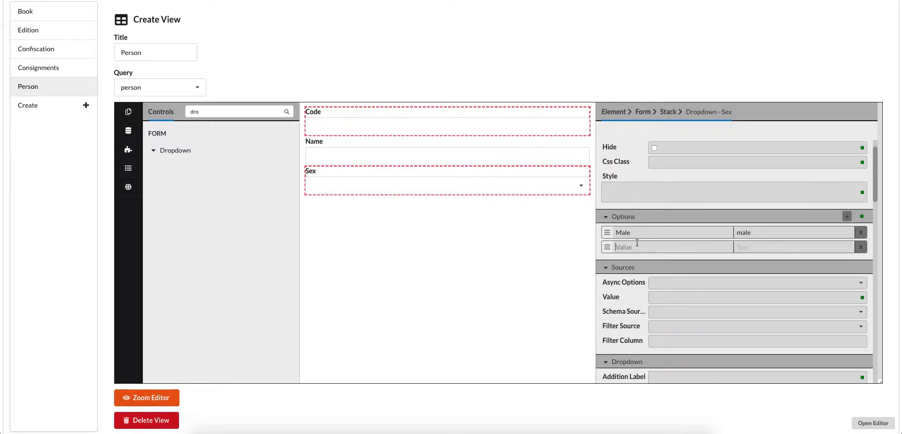
pyautogui.write('Female')
pyautogui.click(780, 246)
# - Add a third option to the Sex dropdown with the value "Other" and the text "other"
pyautogui.click(847, 217)
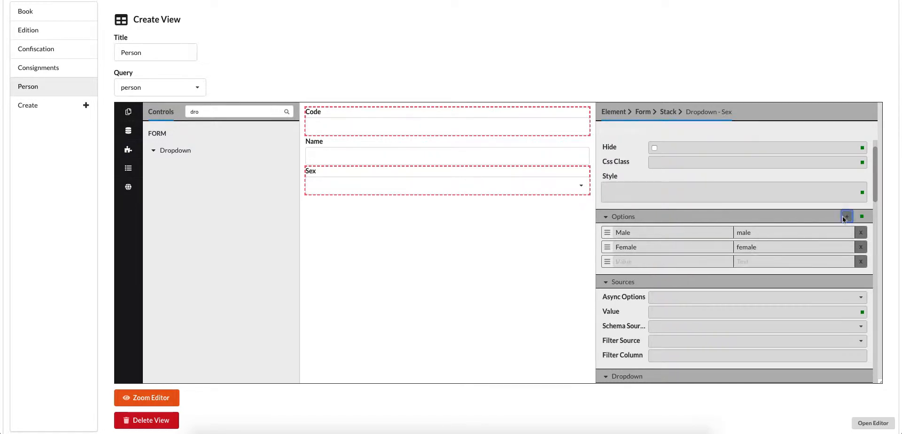
pyautogui.click(646, 262)
pyautogui.write('Other')
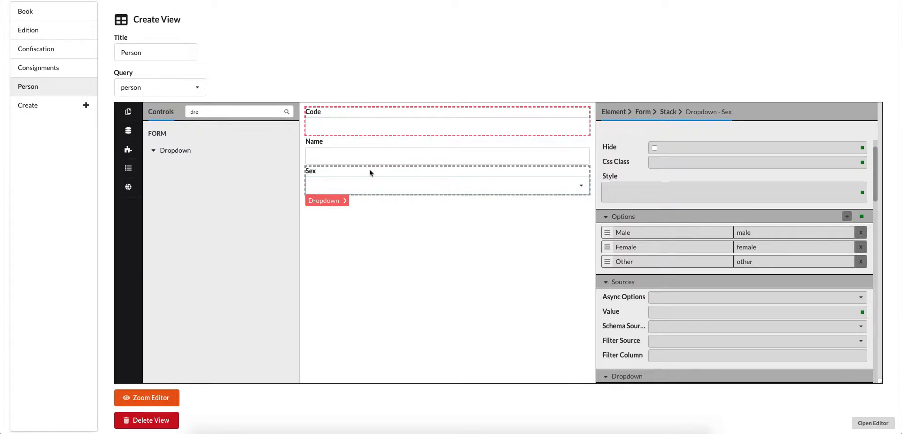
# - Add the title data field to the stack below the Sex dropdown and select the resulting input
pyautogui.click(128, 167)
pyautogui.click(128, 133)
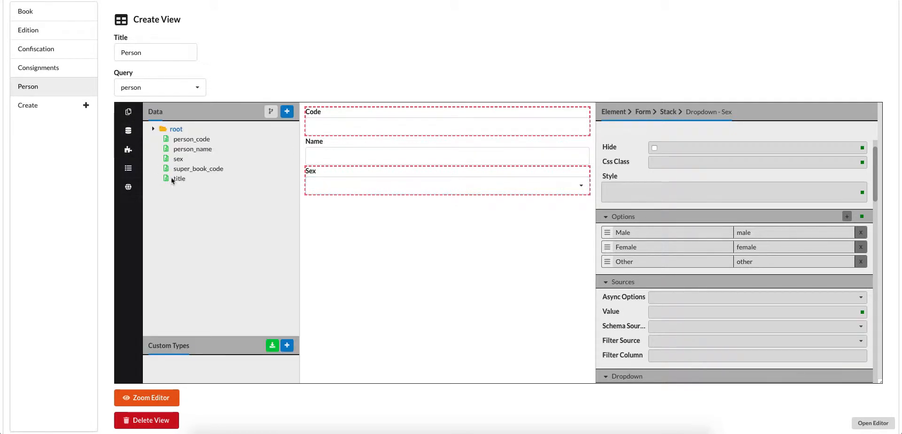
pyautogui.moveTo(178, 180); pyautogui.dragTo(330, 204)
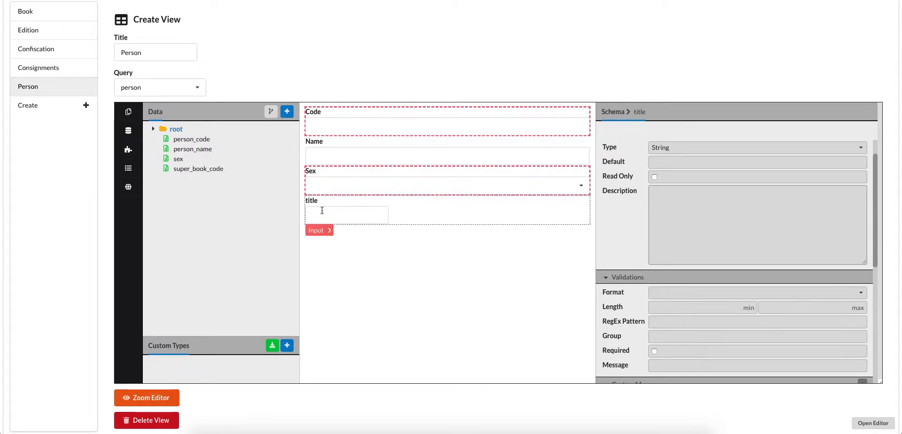
pyautogui.click(322, 211)
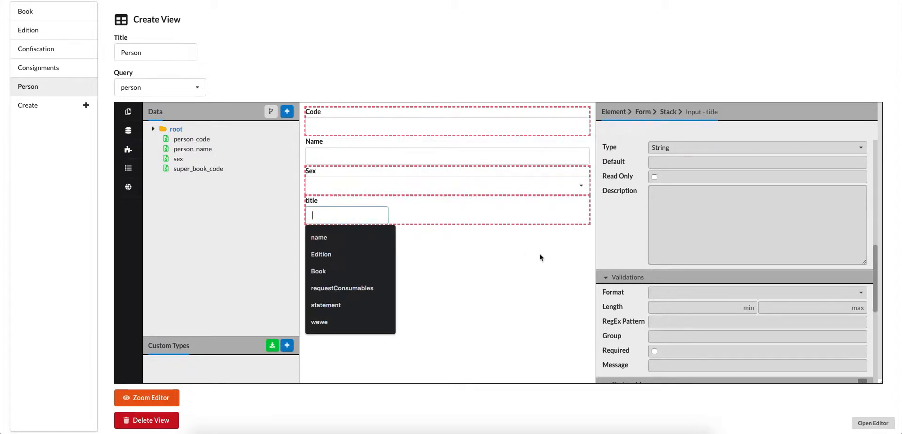
# - Enable the Fluid option of the title input and set its label to "Title"
pyautogui.scroll(-3, 677, 316)
pyautogui.scroll(4, 678, 318)
pyautogui.scroll(5, 677, 318)
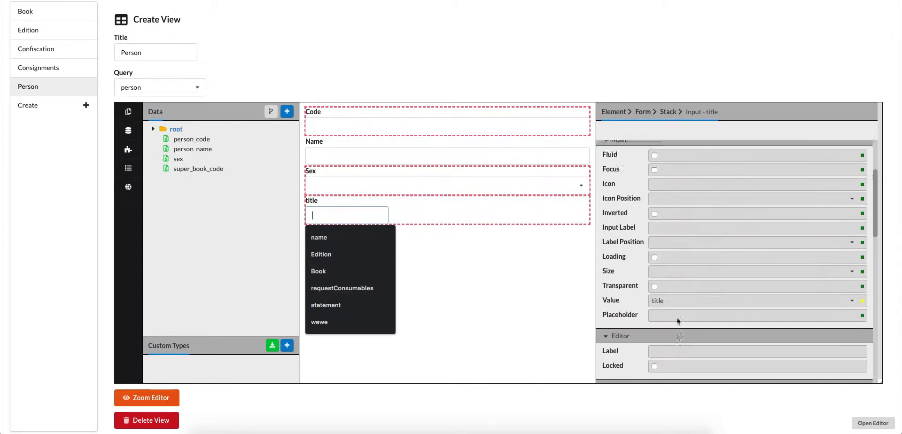
pyautogui.click(655, 264)
pyautogui.click(655, 264)
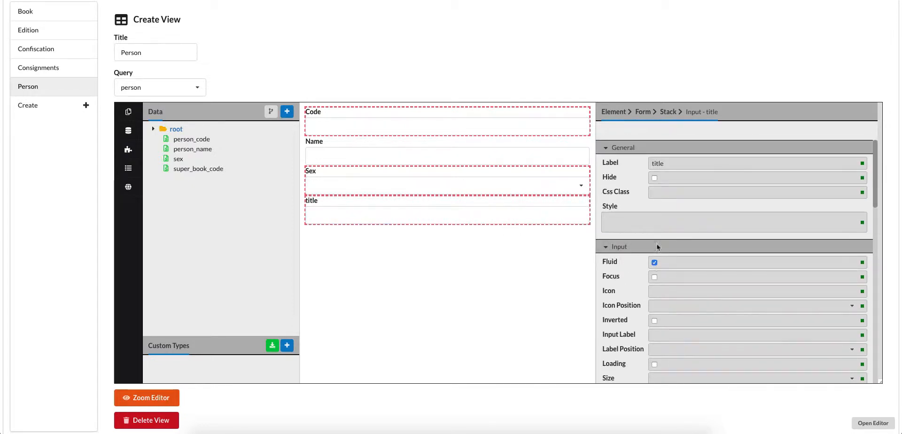
pyautogui.moveTo(668, 164); pyautogui.dragTo(615, 165)
pyautogui.write('Title')
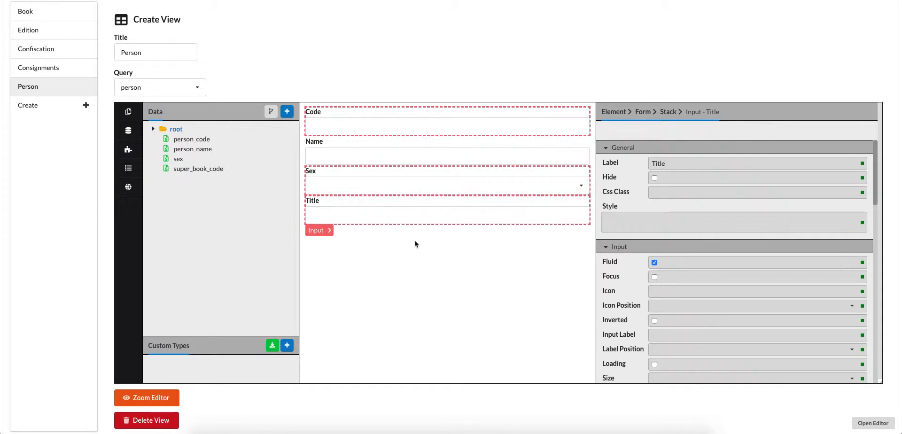
# - Select the Title, Sex and Code elements on the canvas to view their properties, ending on the Title input
pyautogui.click(399, 217)
pyautogui.click(376, 190)
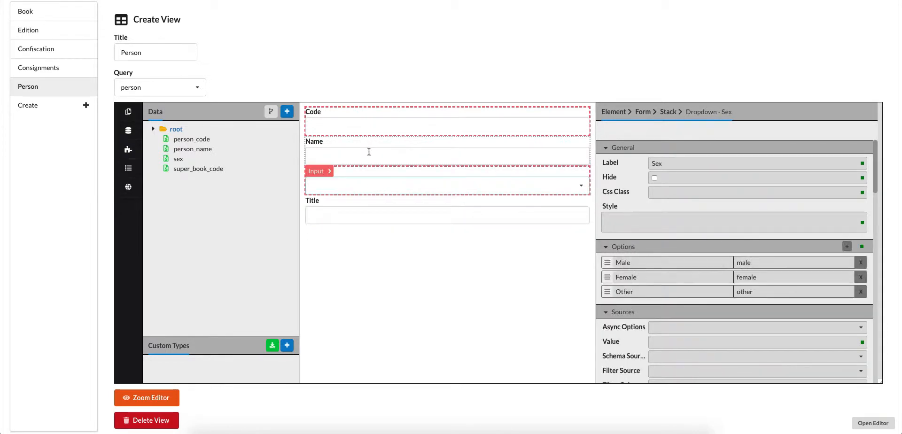
pyautogui.click(364, 129)
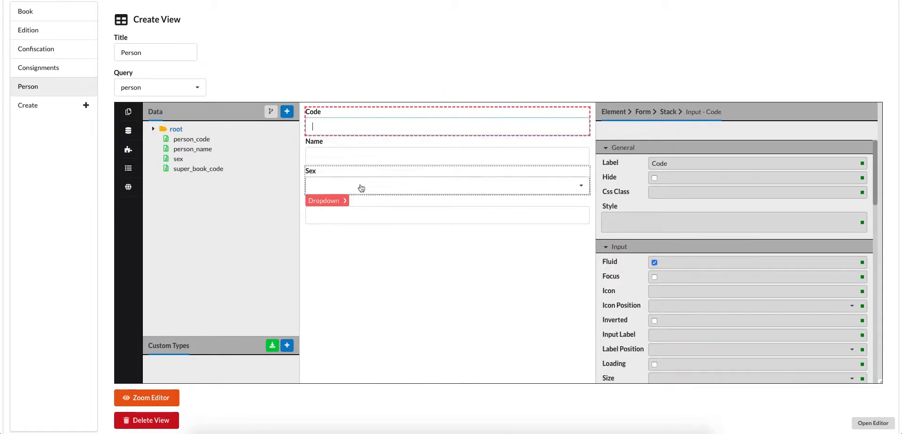
pyautogui.click(362, 215)
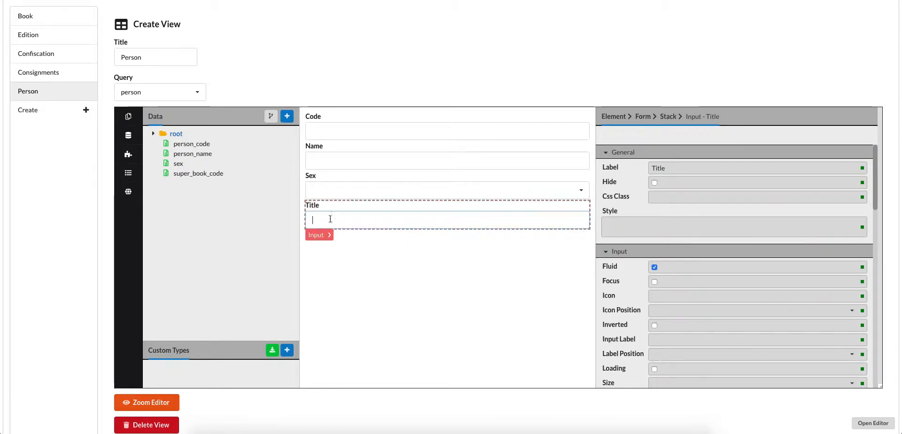
# - Show the outline of the Detail form and select its Stack, followed by the Title input, to view the element hierarchy
pyautogui.click(127, 156)
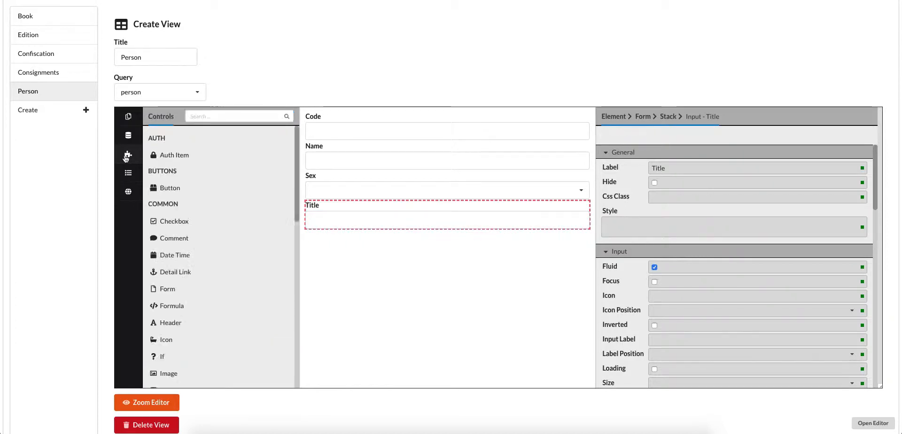
pyautogui.click(128, 173)
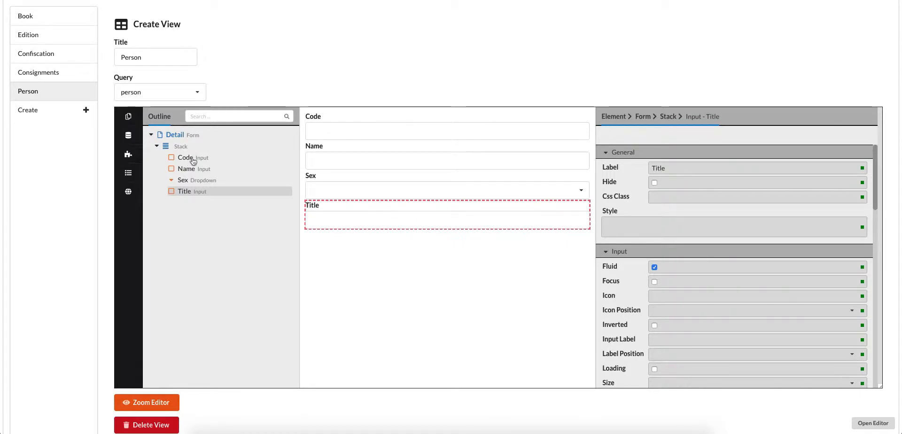
pyautogui.click(183, 146)
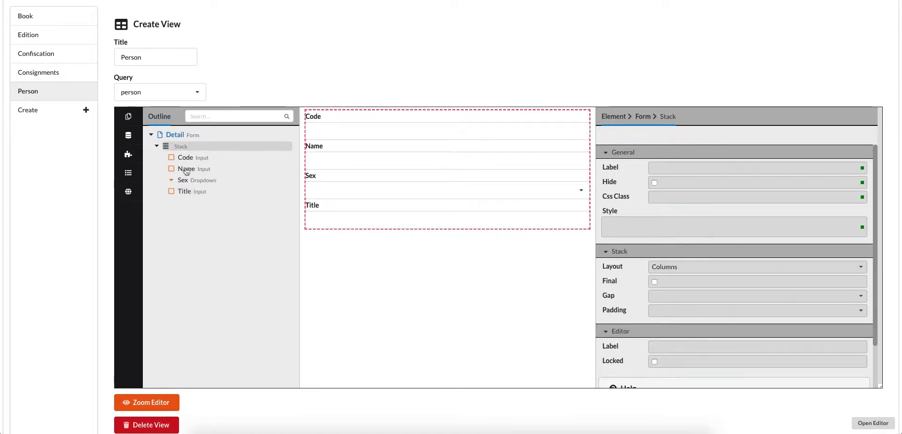
pyautogui.click(190, 193)
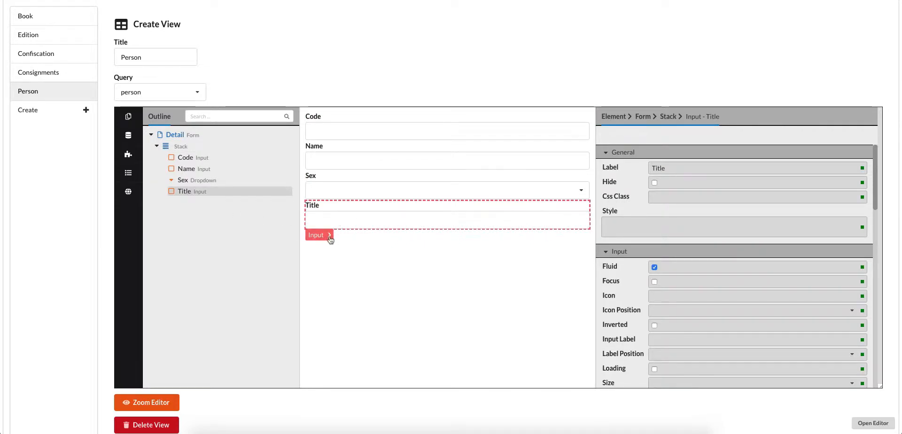
# - Expand the parent path of the Title input on the canvas, select its parent Stack, and return to the input
pyautogui.click(330, 237)
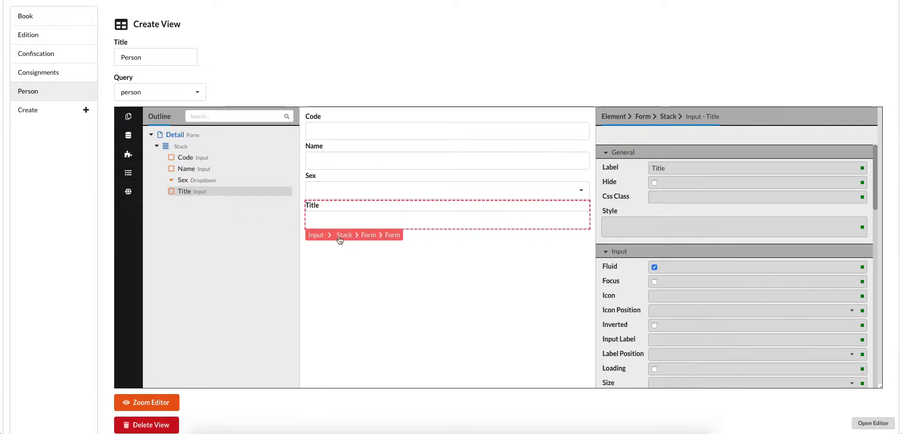
pyautogui.click(349, 239)
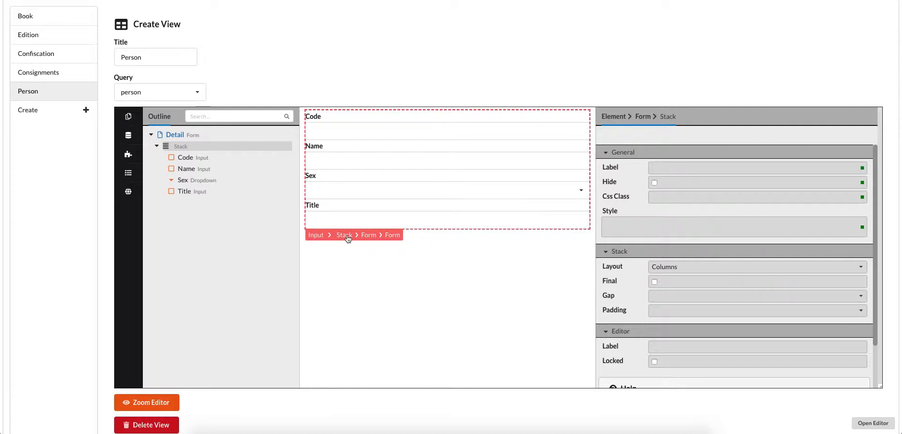
pyautogui.click(320, 239)
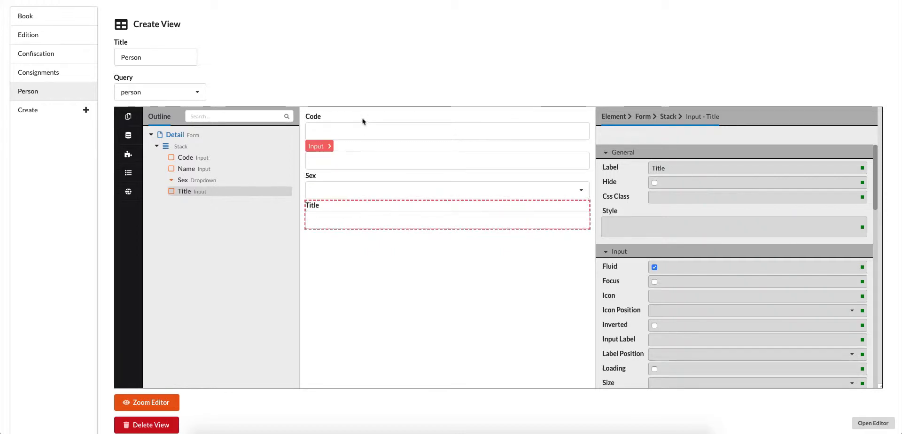
# - Move the Title input above the Sex dropdown in the outline and disable the Fluid option of the Sex dropdown
pyautogui.moveTo(191, 189); pyautogui.dragTo(197, 165)
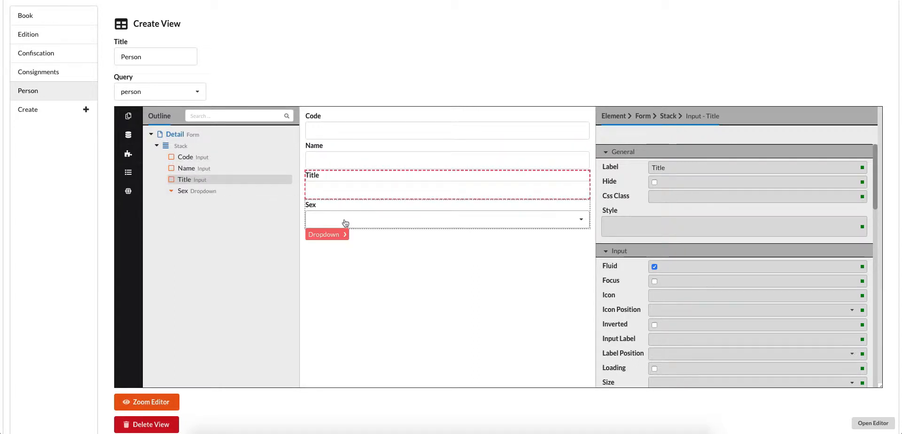
pyautogui.click(322, 235)
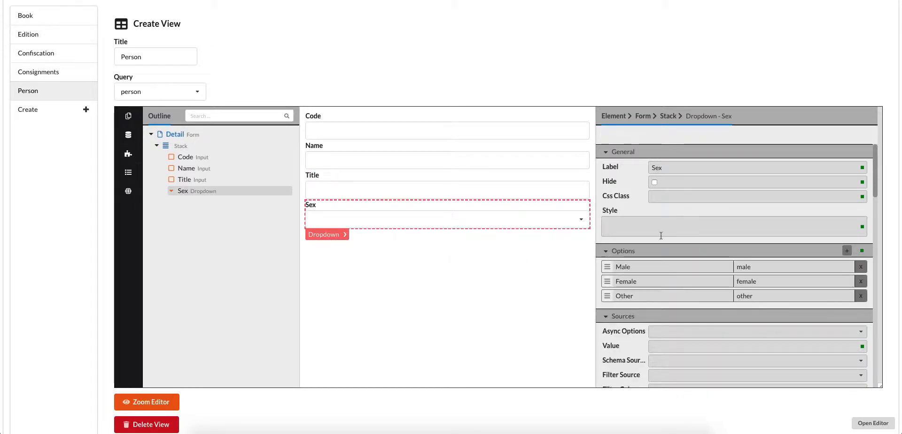
pyautogui.scroll(-1, 675, 232)
pyautogui.scroll(-6, 676, 233)
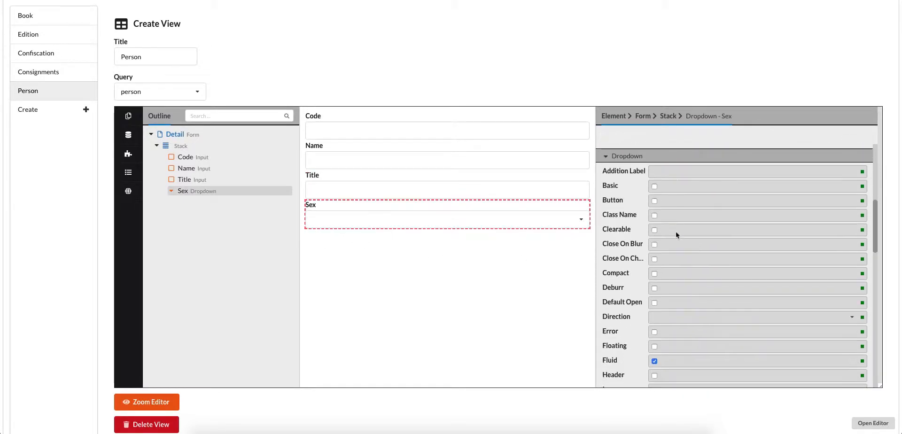
pyautogui.scroll(-1, 675, 235)
pyautogui.click(654, 325)
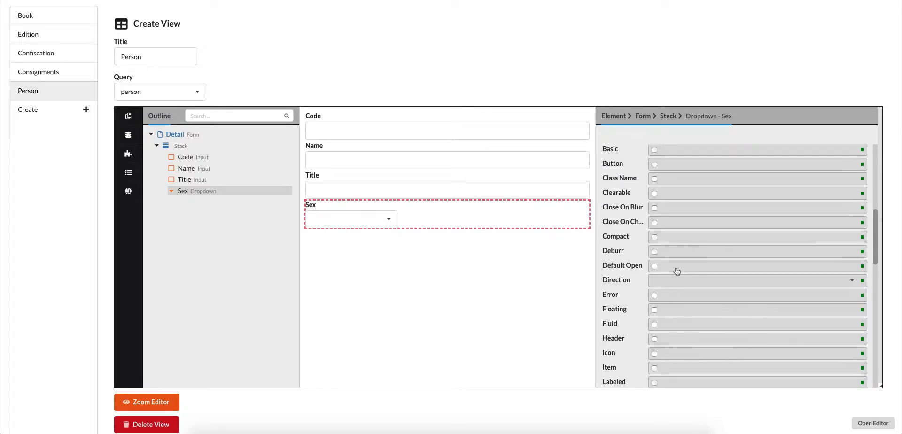
# - Give the Sex dropdown the style "width: 300px;"
pyautogui.scroll(8, 658, 230)
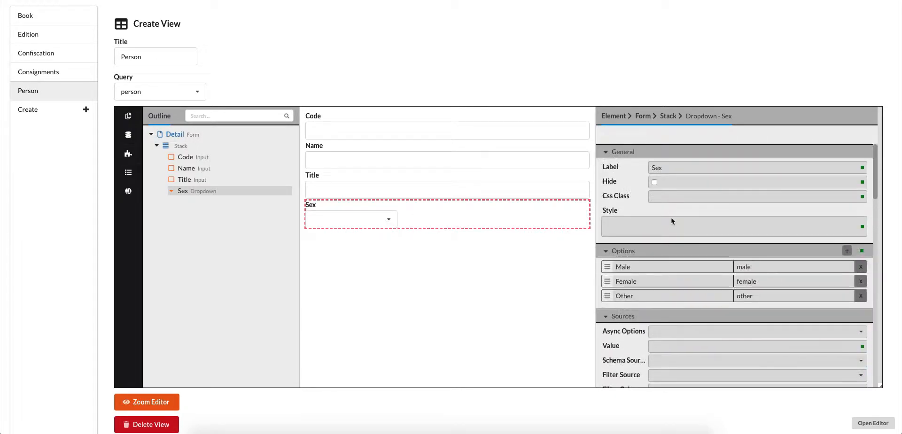
pyautogui.click(645, 220)
pyautogui.write('widt')
pyautogui.write(': 200px;')
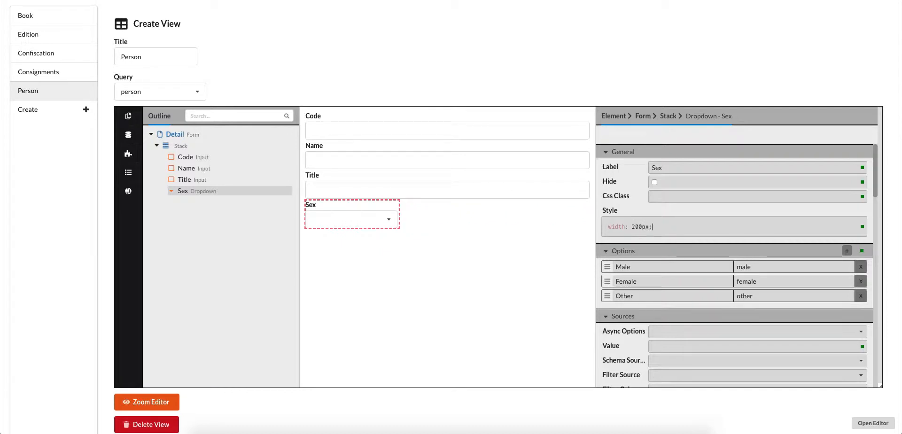
pyautogui.click(635, 226)
pyautogui.press('BackSpace')
pyautogui.write('3')
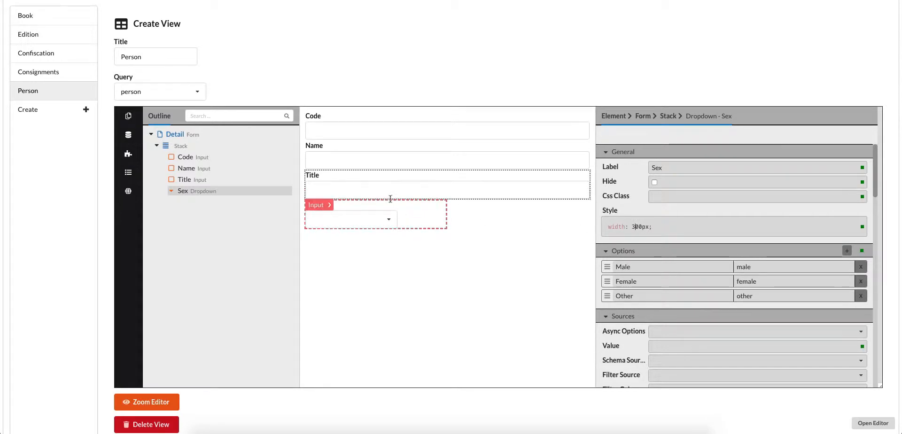
# - Enable the Fluid option of the Sex dropdown
pyautogui.scroll(-3, 682, 310)
pyautogui.scroll(-1, 673, 319)
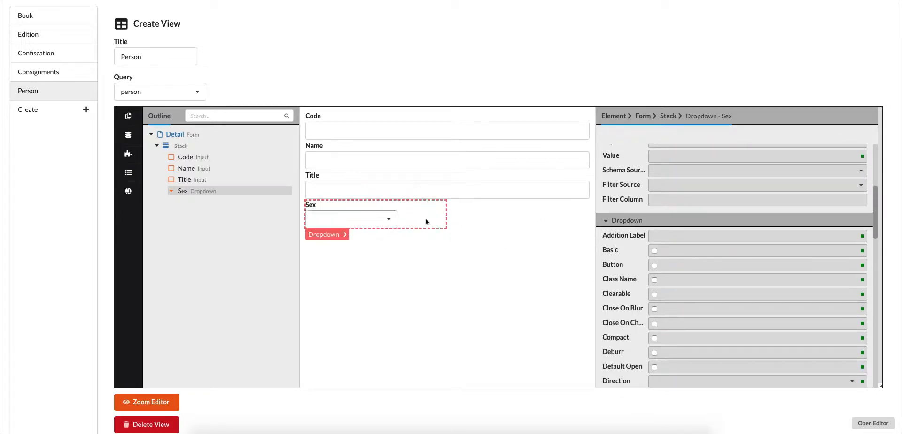
pyautogui.scroll(2, 641, 243)
pyautogui.scroll(2, 641, 244)
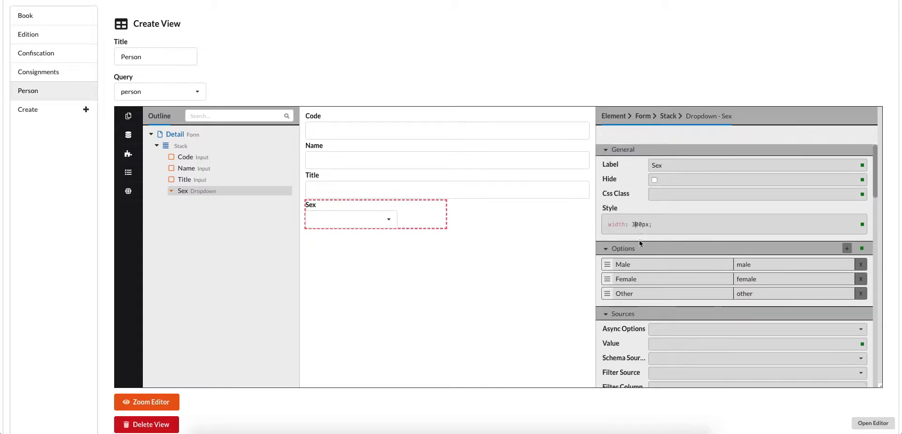
pyautogui.scroll(-6, 641, 243)
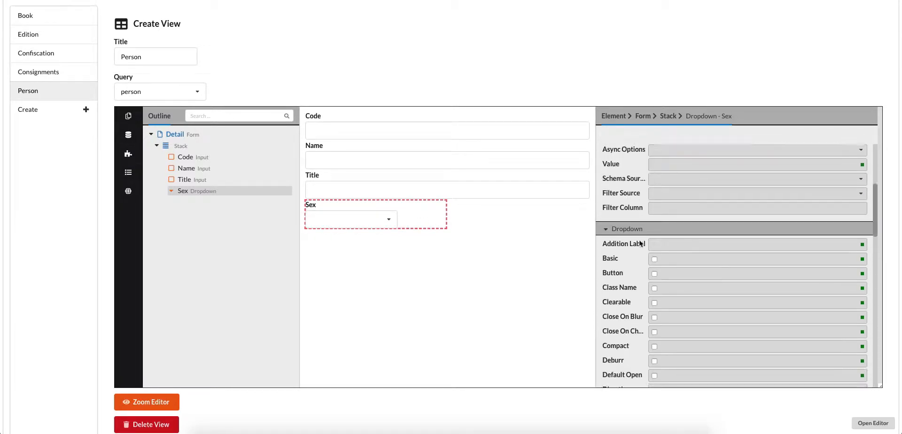
pyautogui.click(655, 333)
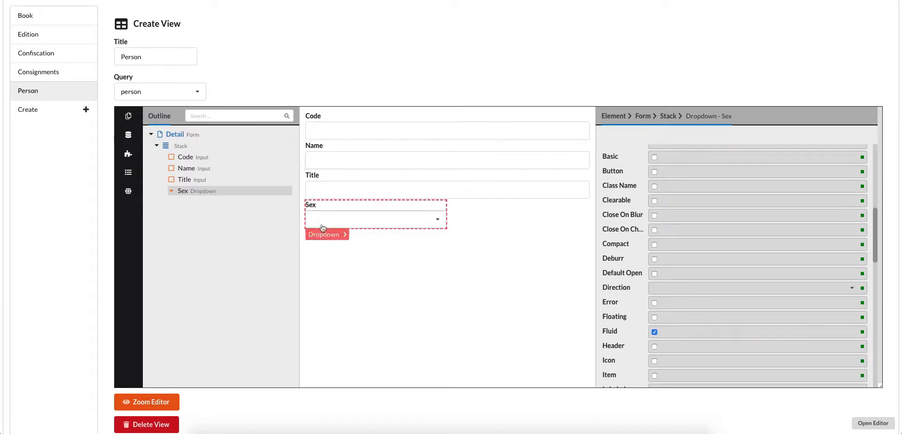
# - Set the Gap of the Stack around the inputs to Small and save the configuration
pyautogui.click(360, 235)
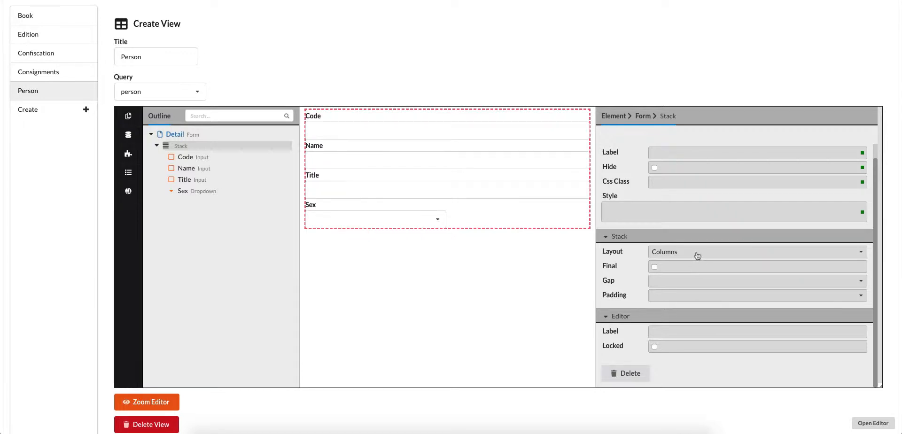
pyautogui.click(681, 282)
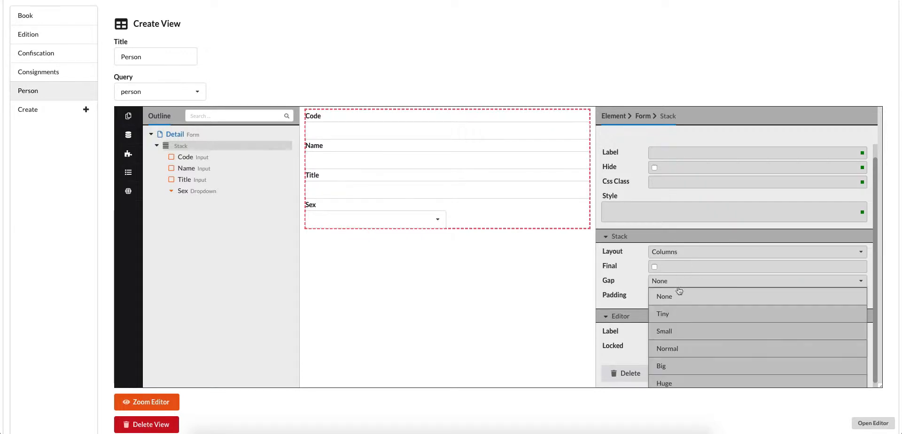
pyautogui.click(673, 331)
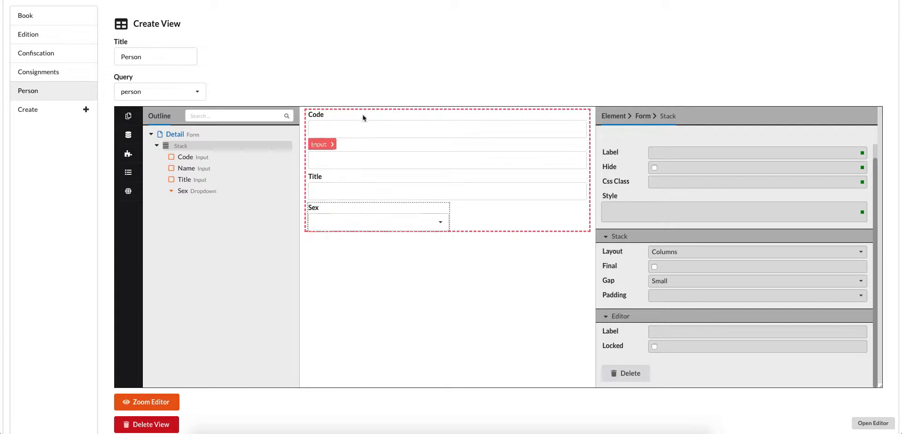
pyautogui.scroll(-1, 412, 279)
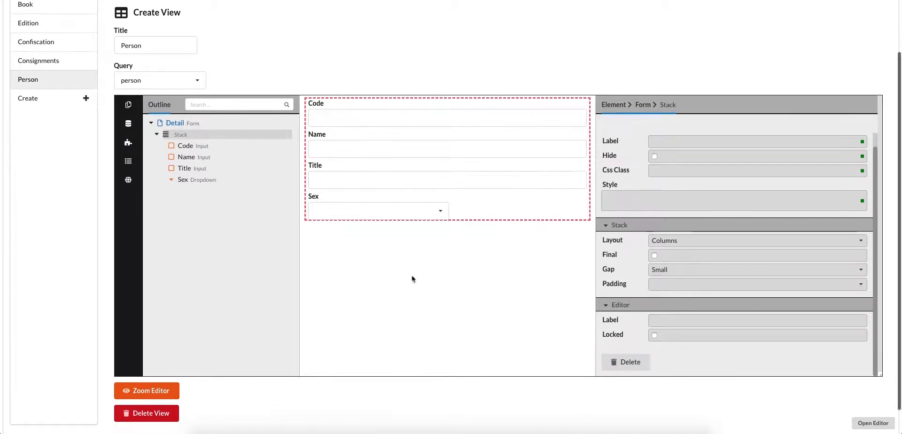
pyautogui.scroll(-2, 413, 279)
pyautogui.click(47, 423)
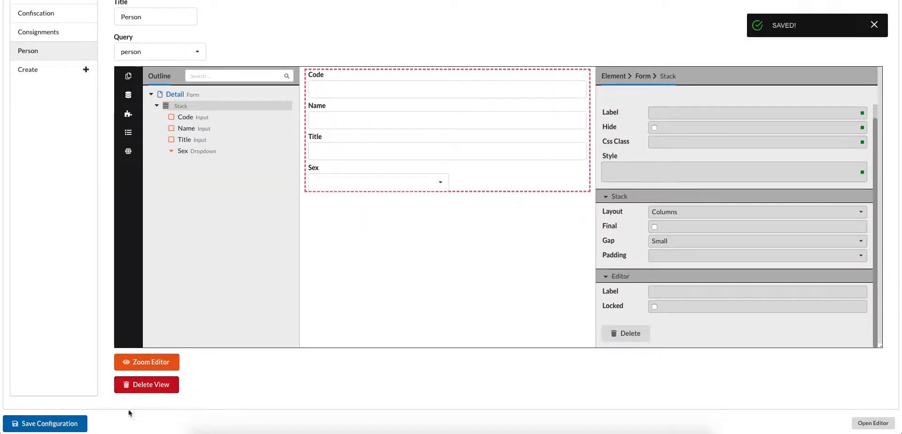
# - Switch to the edit page of the existing person record, enter "New title" as Title and try to choose male as the Sex
pyautogui.click(273, 0)
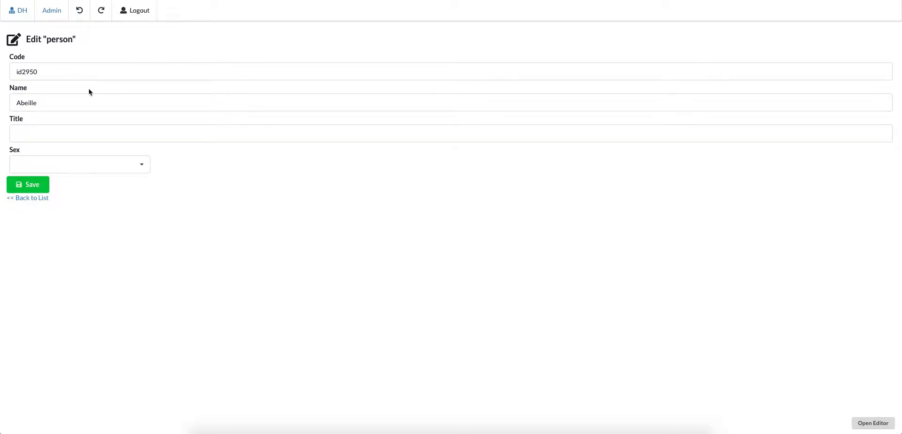
pyautogui.click(31, 135)
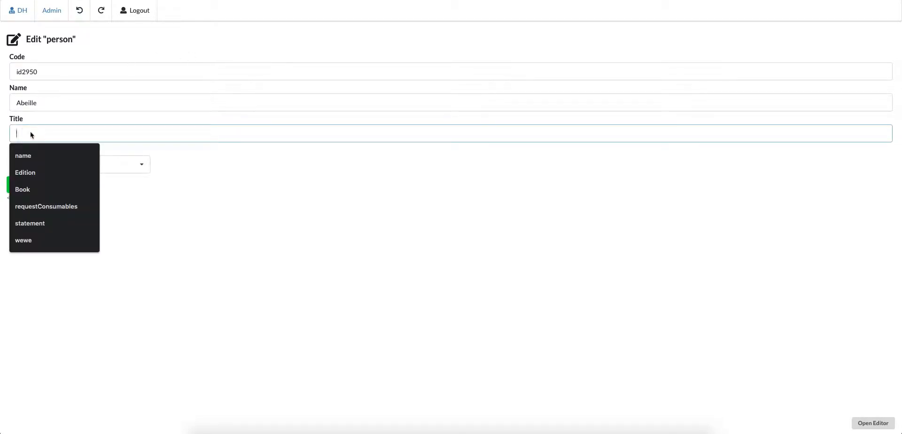
pyautogui.write('New title')
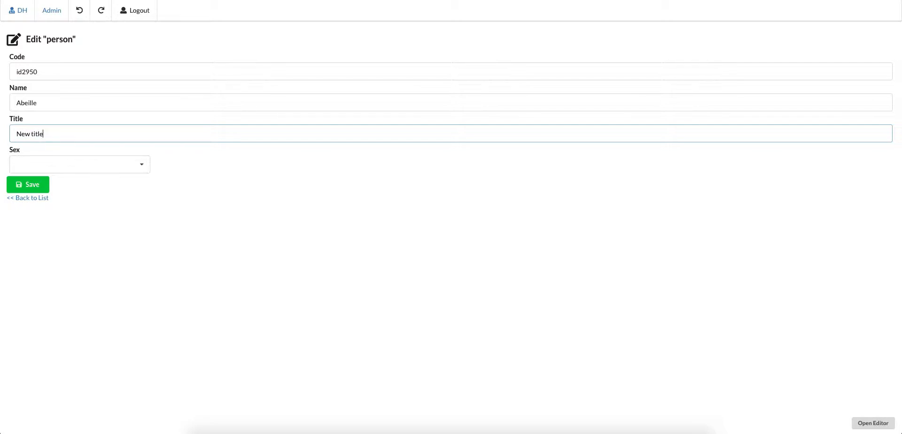
pyautogui.click(44, 165)
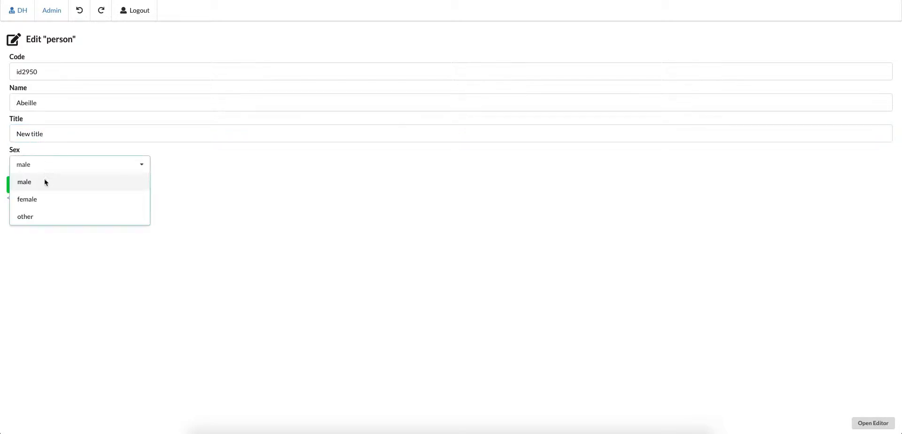
pyautogui.click(43, 185)
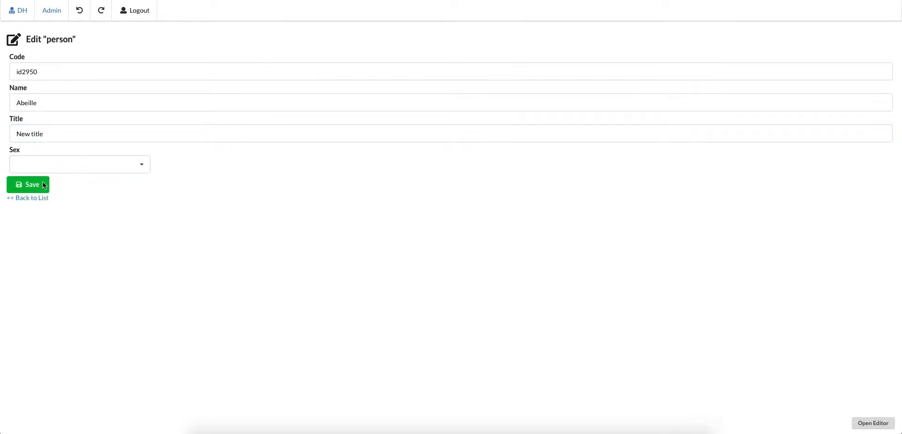
pyautogui.click(64, 172)
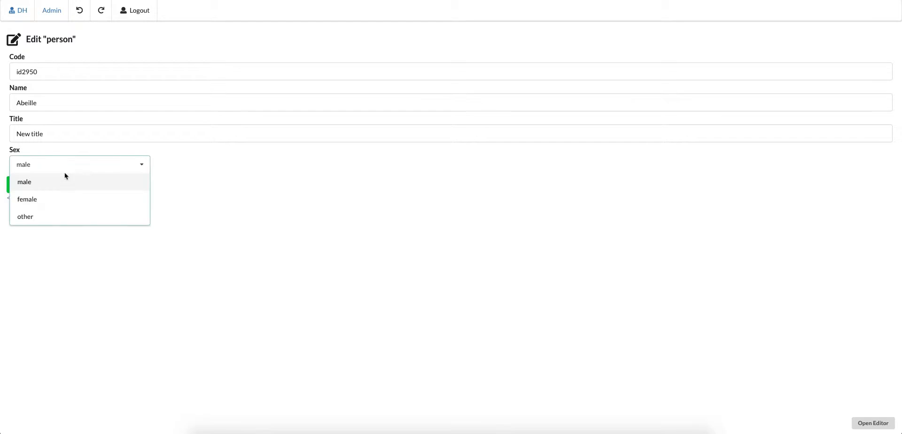
pyautogui.click(194, 190)
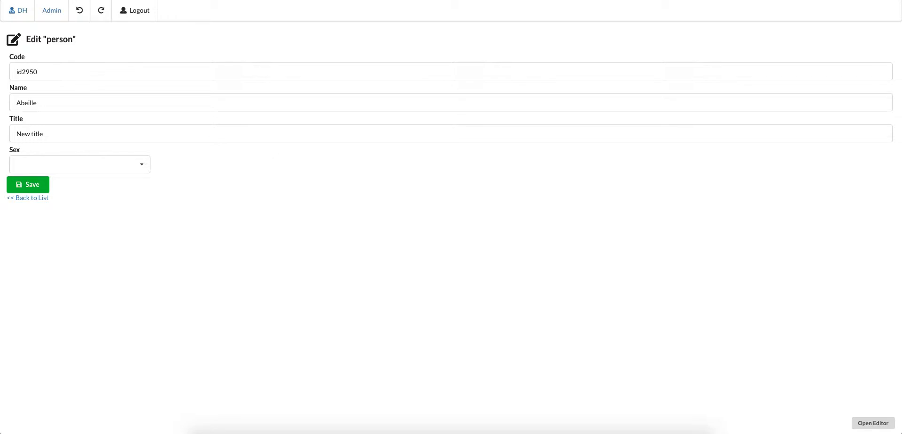
# - Go back to the list of views and start a new record in the Person view
pyautogui.click(24, 12)
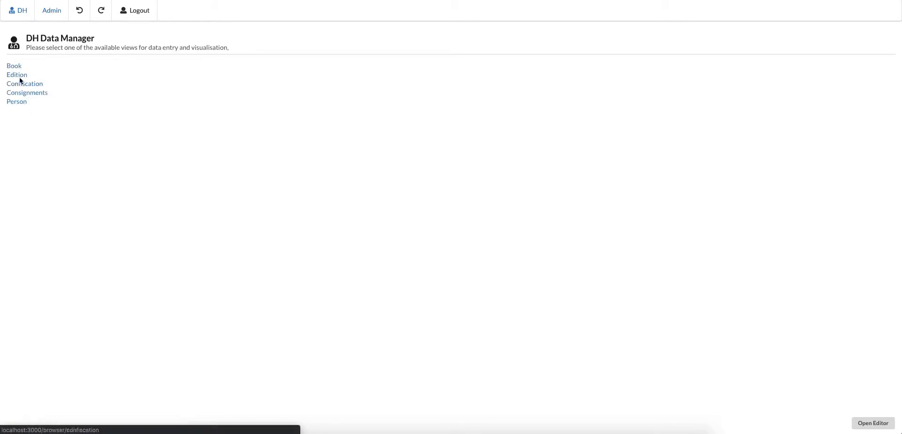
pyautogui.click(18, 103)
pyautogui.click(882, 32)
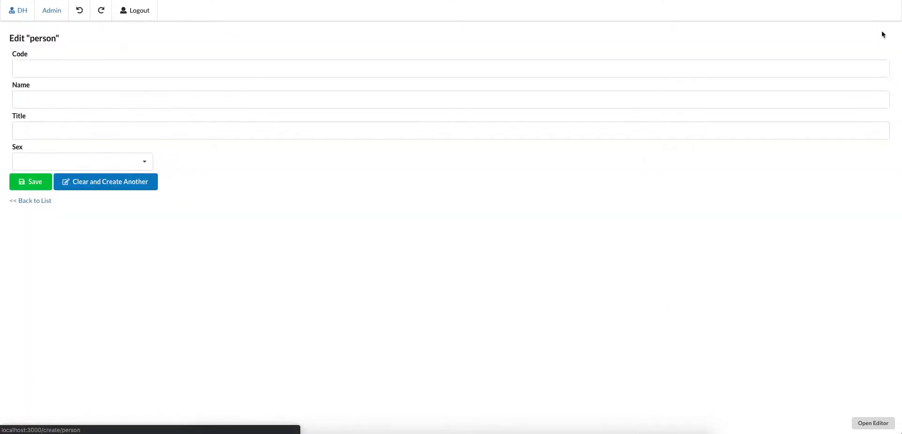
# - Fill in the new person record with a numeric code, "Name" as the Name and "Title" as the Title
pyautogui.click(42, 76)
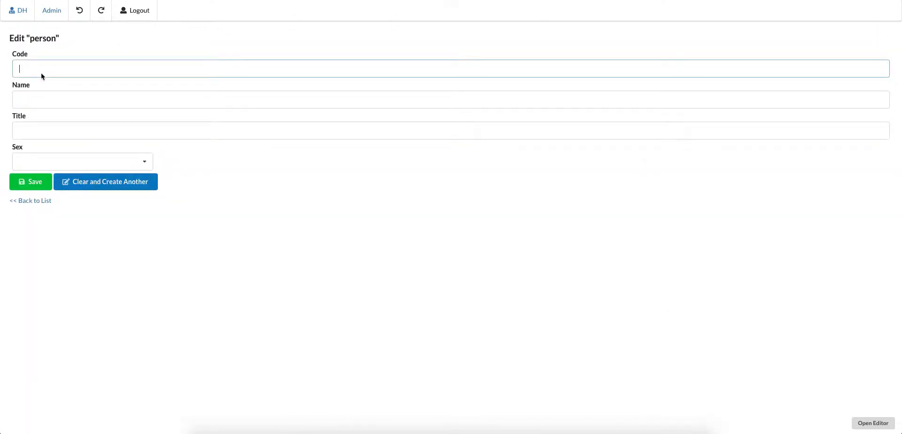
pyautogui.write('1231312')
pyautogui.click(39, 98)
pyautogui.write('Name')
pyautogui.press('Tab')
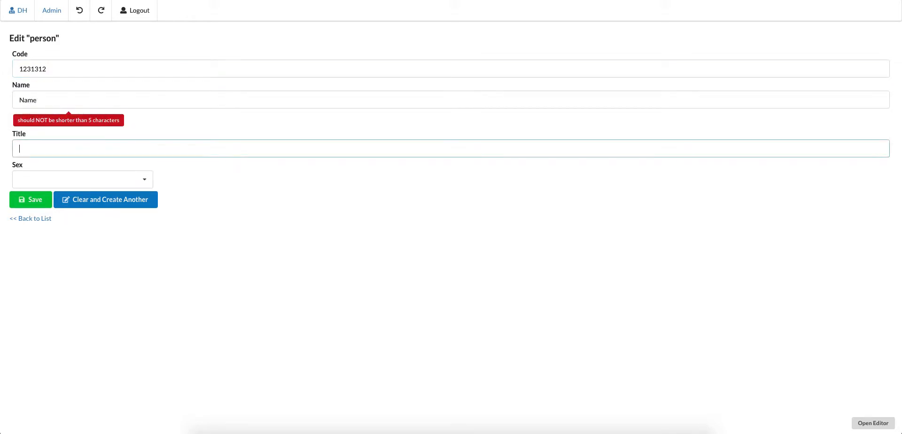
pyautogui.write('Title')
# - Change the new record's Name to "Names" and try to save the record
pyautogui.click(54, 103)
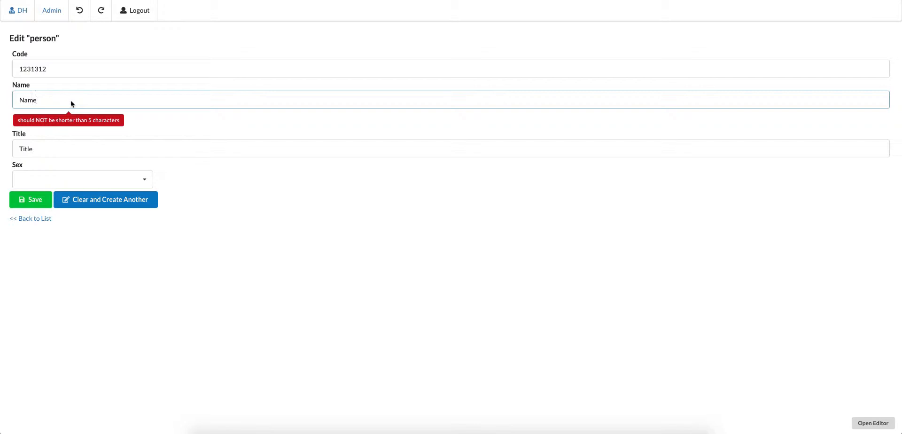
pyautogui.write('s')
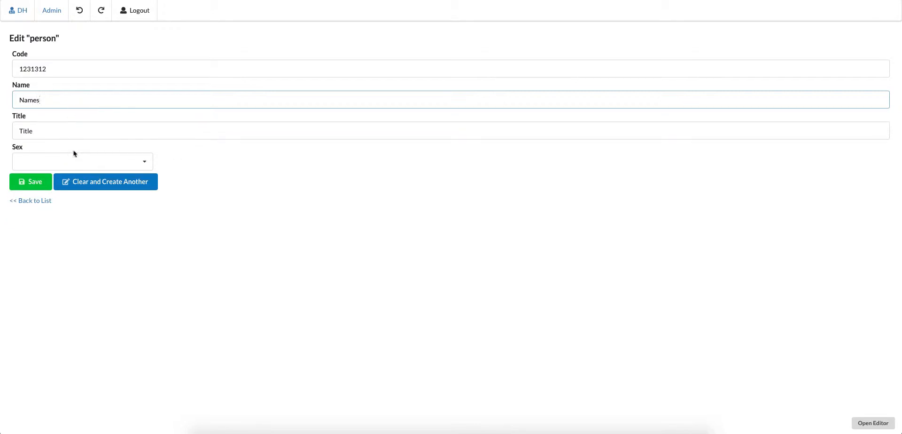
pyautogui.click(36, 182)
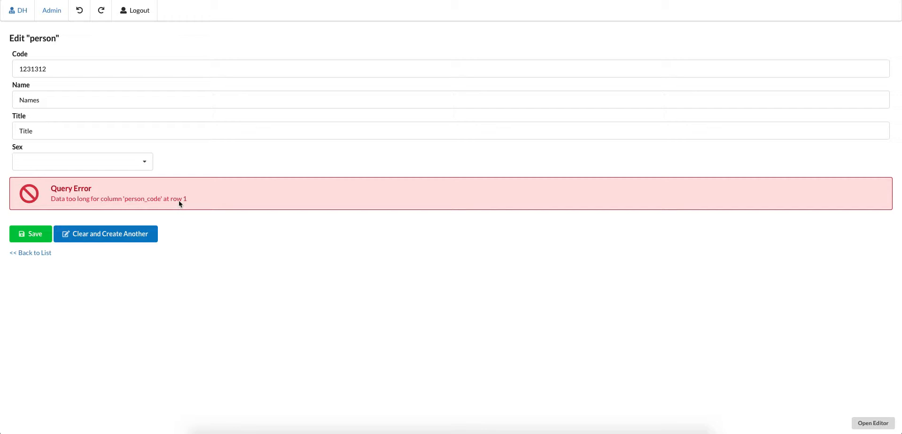
# - Replace the record's Code with "we", save the record and clear the form for creating another
pyautogui.moveTo(52, 72); pyautogui.dragTo(7, 77)
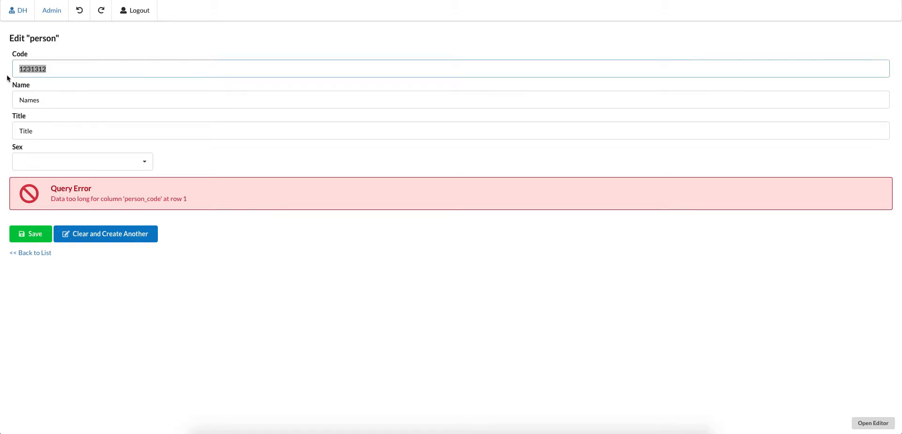
pyautogui.moveTo(61, 70); pyautogui.dragTo(1, 71)
pyautogui.write('we')
pyautogui.click(32, 234)
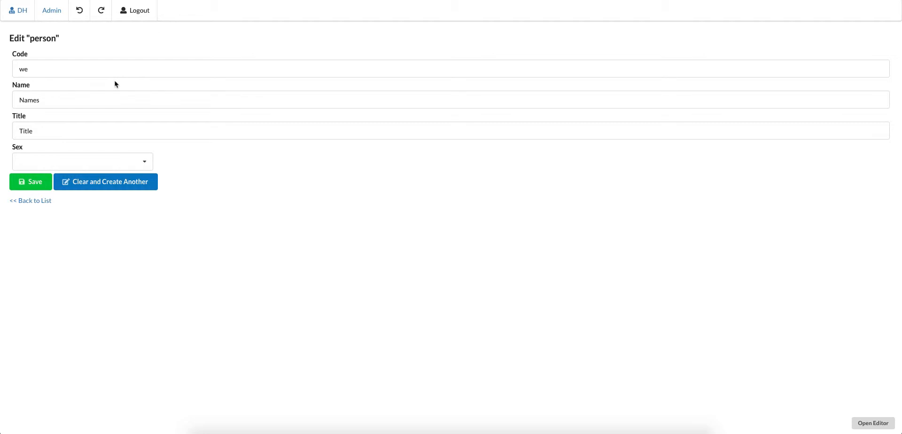
pyautogui.click(83, 185)
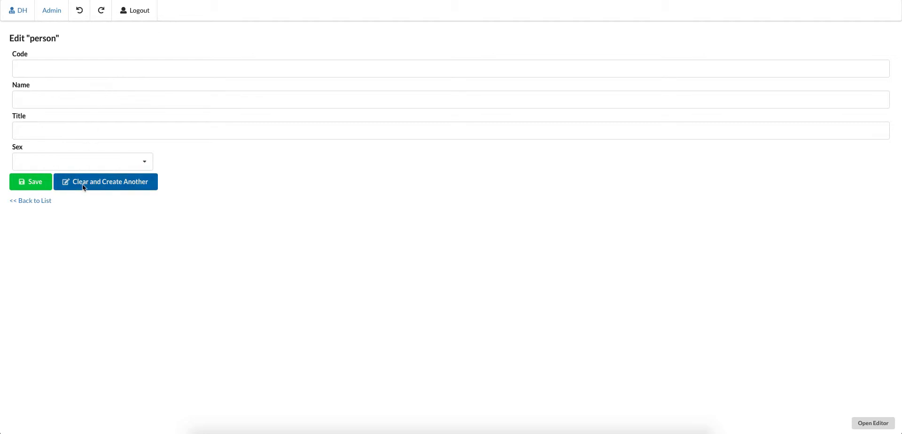